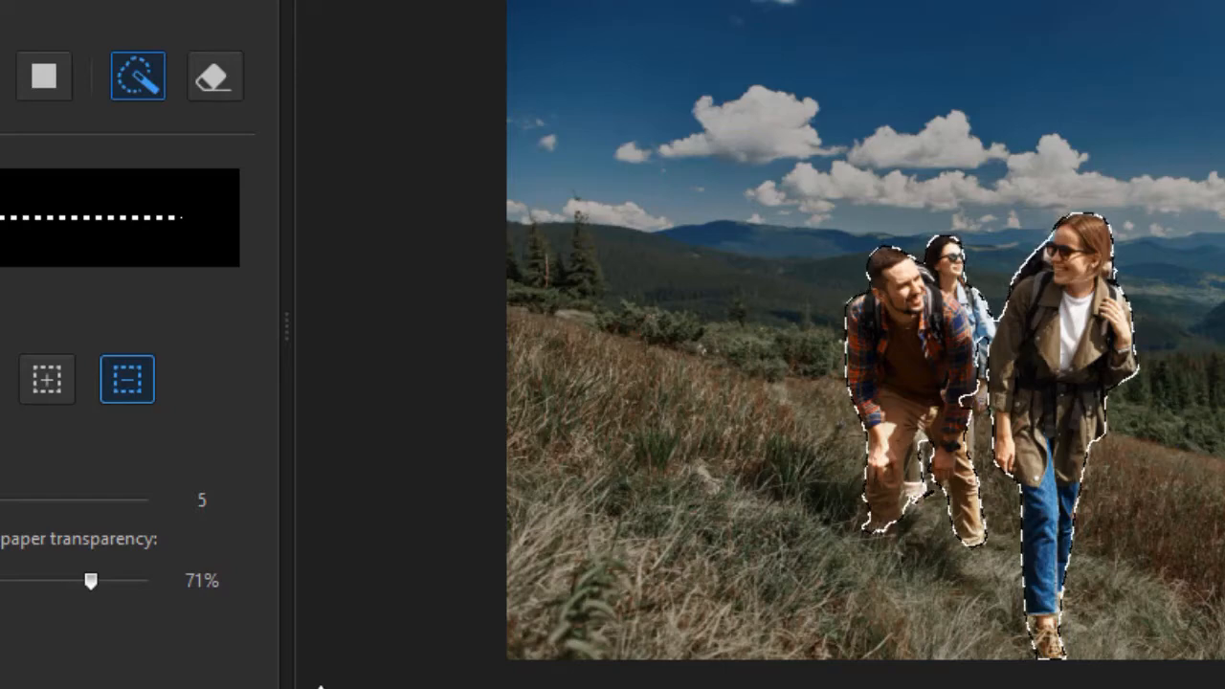
# Switch the smart selection to add mode, set tracing paper transparency to 68%, and apply the hikers' brush mask to the clip
pyautogui.click(44, 380)
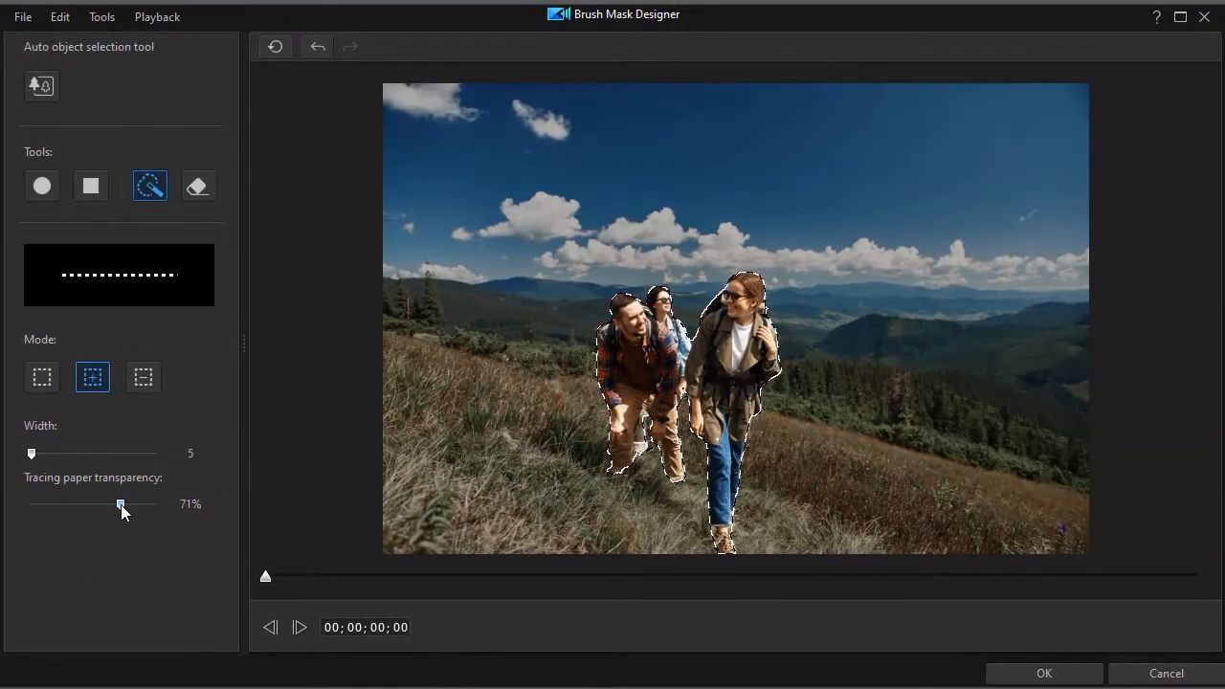
pyautogui.moveTo(121, 506)
pyautogui.mouseDown()
pyautogui.moveTo(161, 509)
pyautogui.moveTo(68, 504)
pyautogui.moveTo(114, 515)
pyautogui.mouseUp()
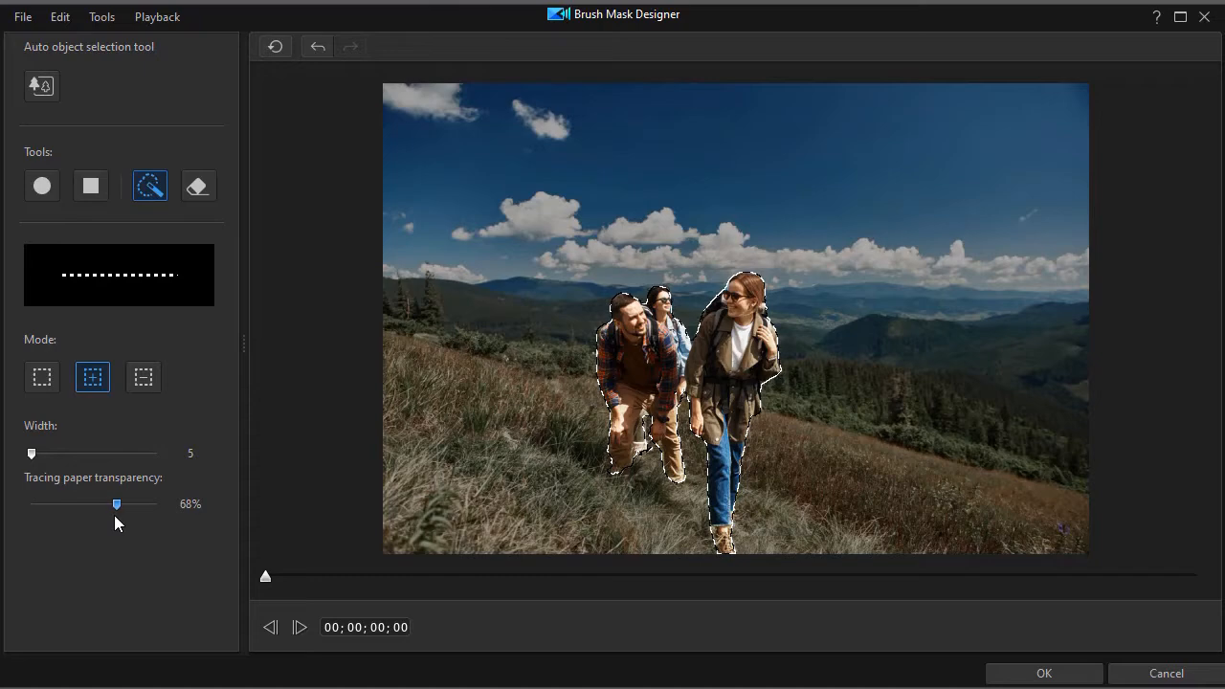
pyautogui.click(1043, 674)
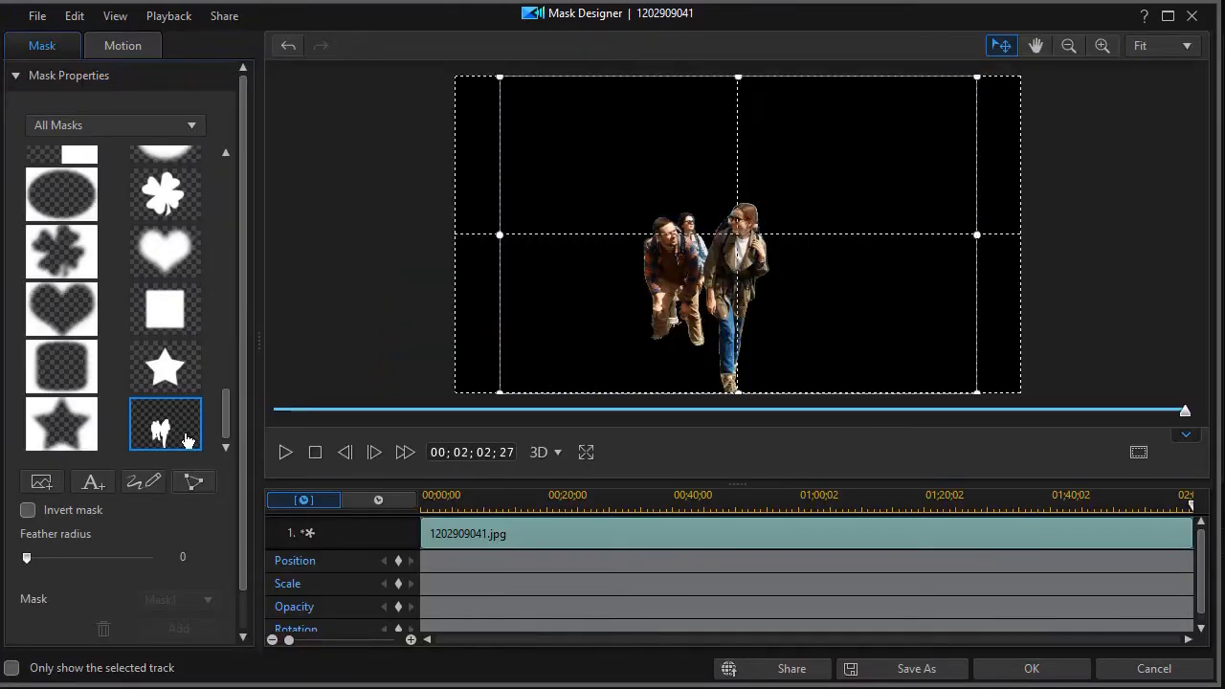
pyautogui.click(1032, 669)
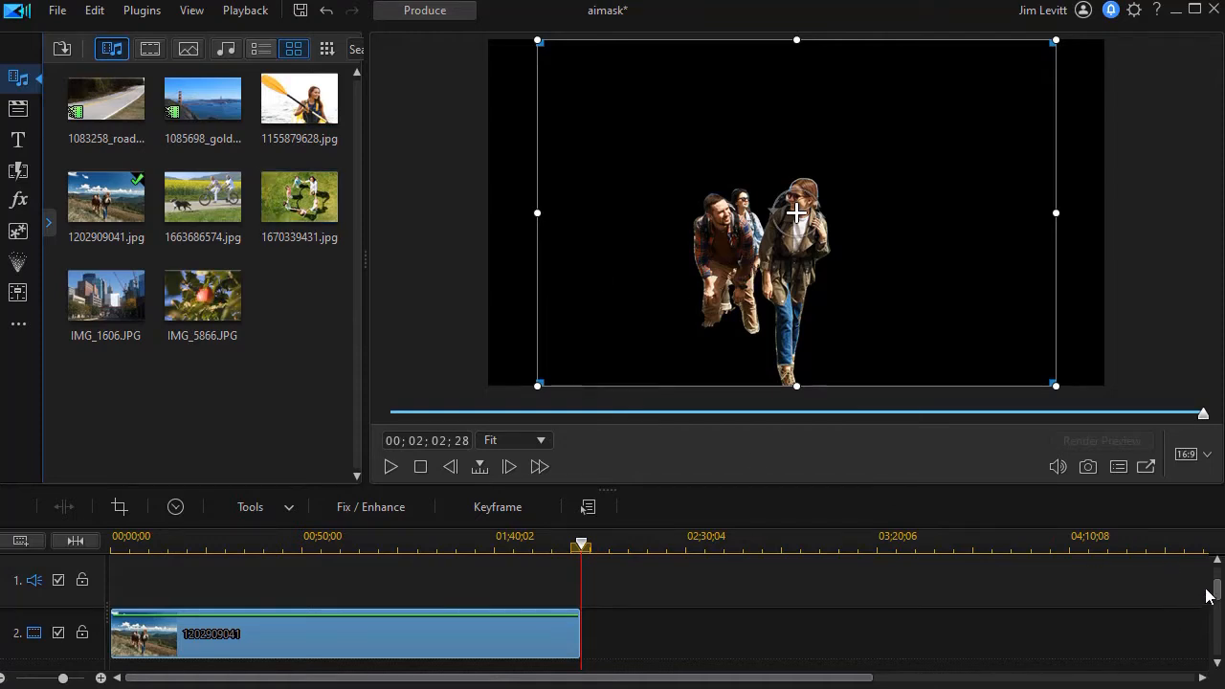
# Place 1663686574.jpg at the start of video track 1 beneath the masked hikers, and preview the composite at 00;00;57;20
pyautogui.moveTo(1218, 588); pyautogui.dragTo(1218, 562)
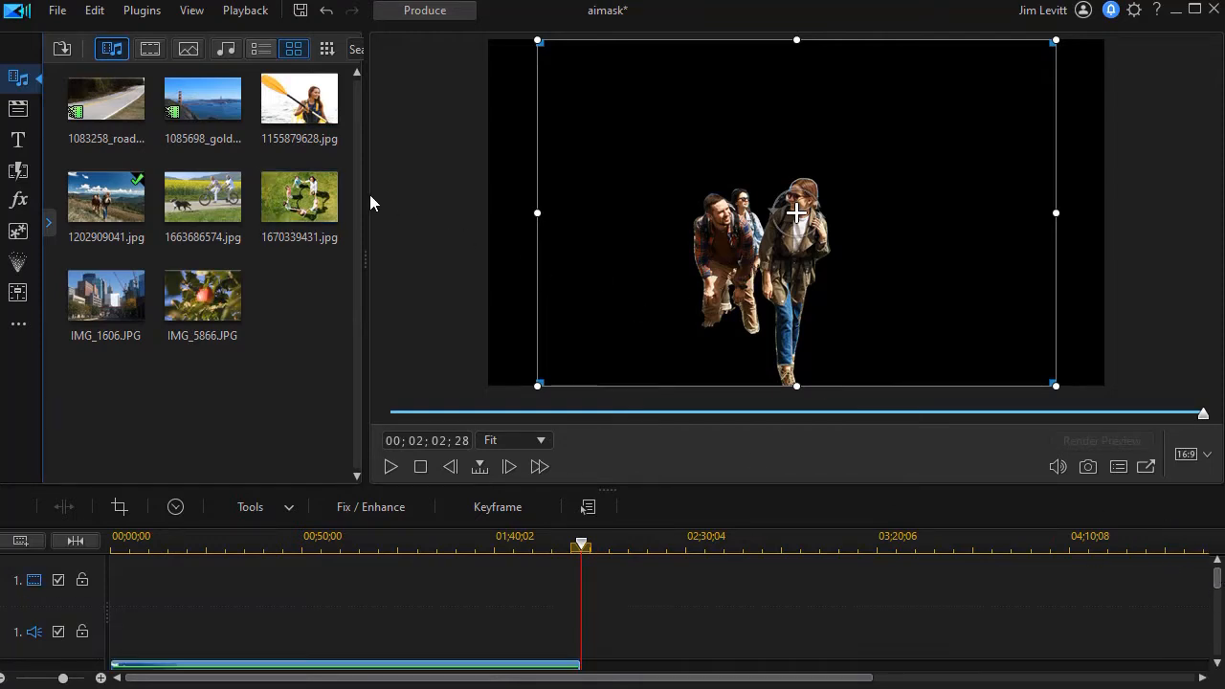
pyautogui.moveTo(195, 191); pyautogui.dragTo(581, 581)
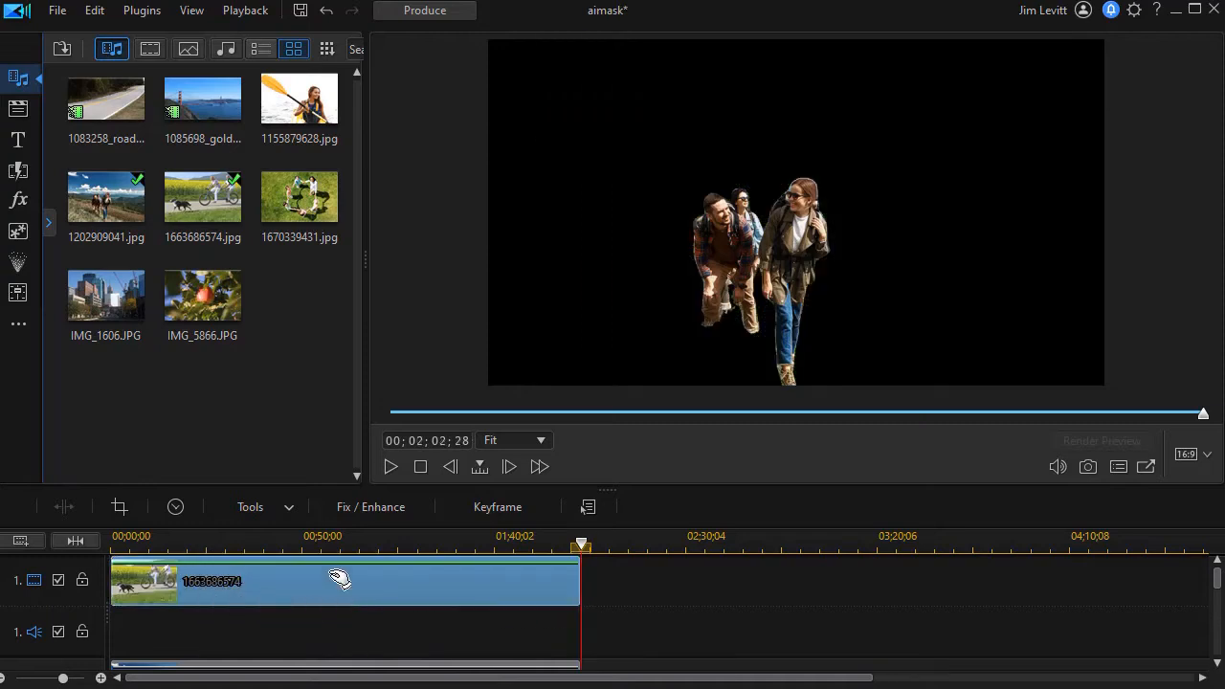
pyautogui.click(331, 542)
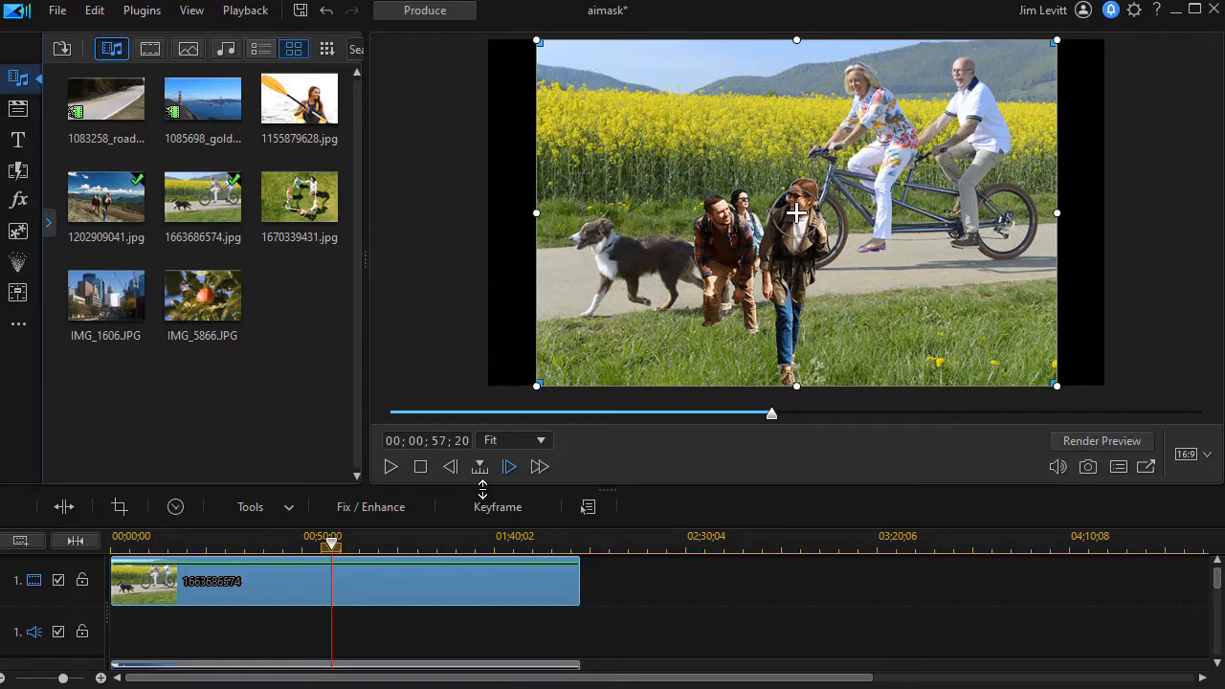
# Enlarge the hikers clip in PiP Designer to about 1.337 width and 1.587 height, and position it at about X 0.500, Y 0.514
pyautogui.scroll(-1, 1219, 589)
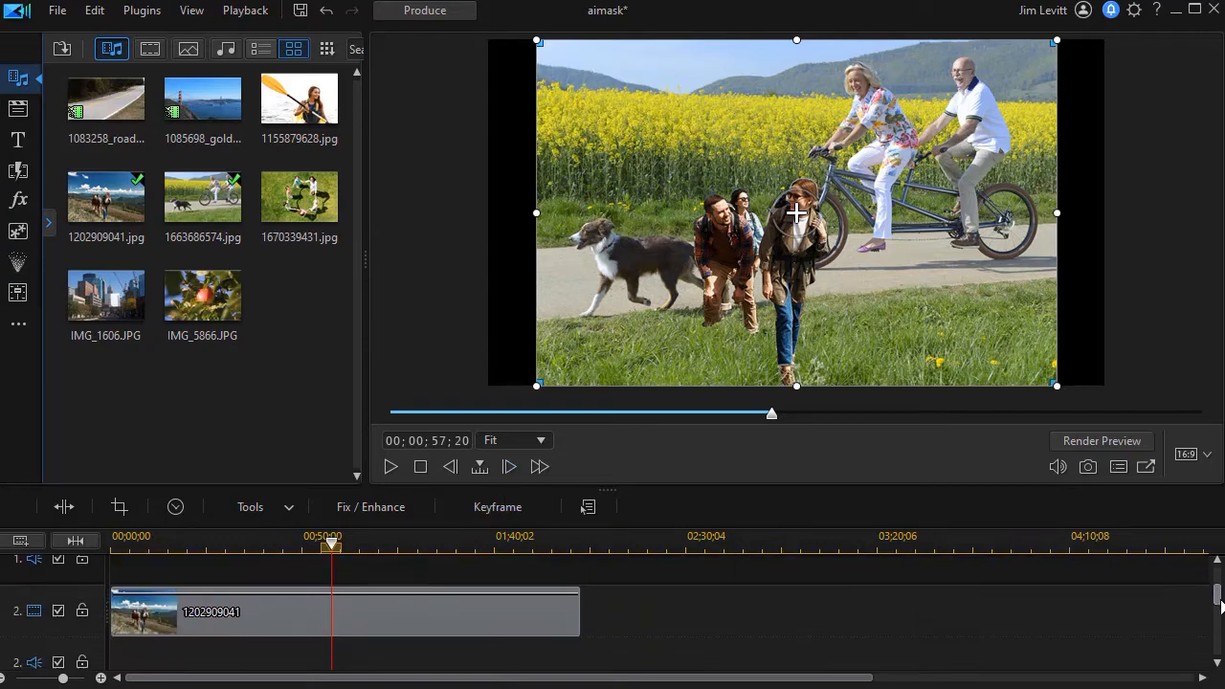
pyautogui.click(290, 617)
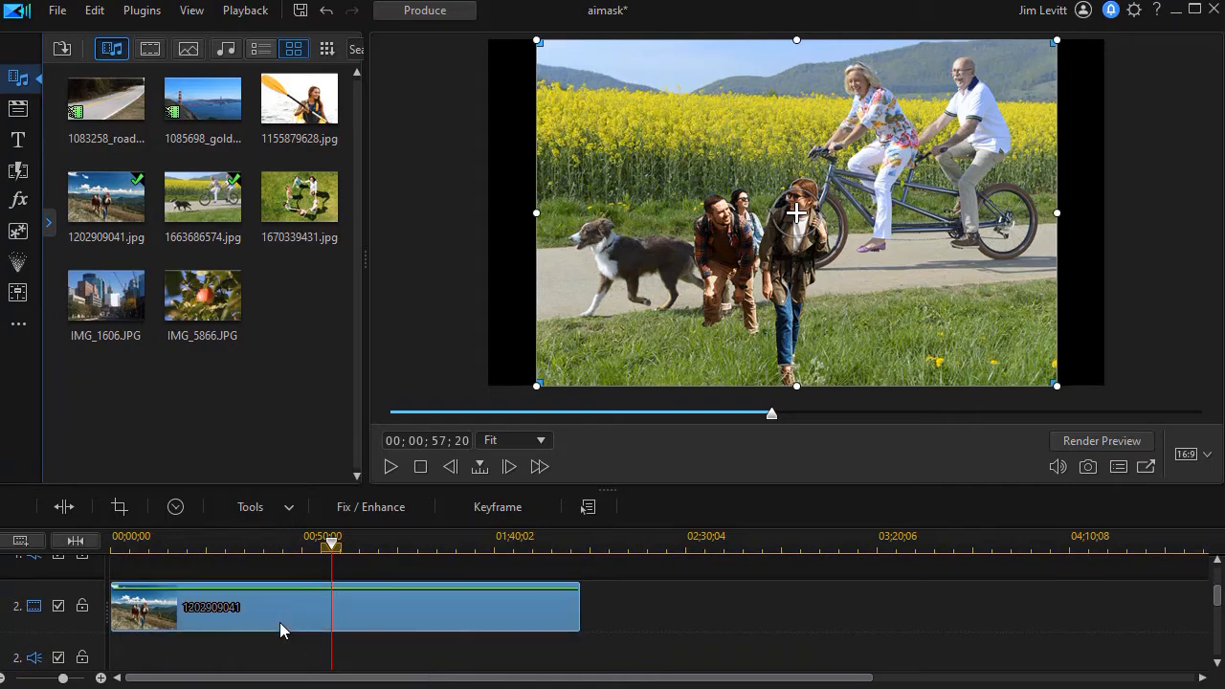
pyautogui.scroll(-1, 280, 630)
pyautogui.doubleClick(265, 594)
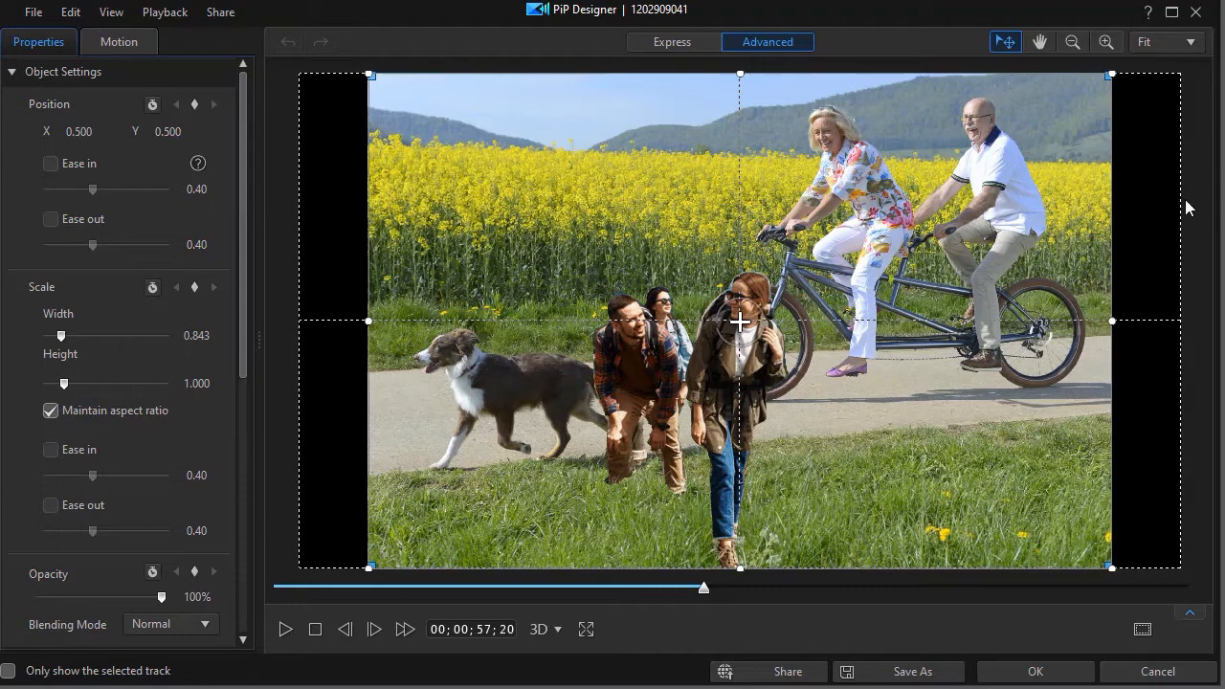
pyautogui.click(1073, 43)
pyautogui.click(1072, 43)
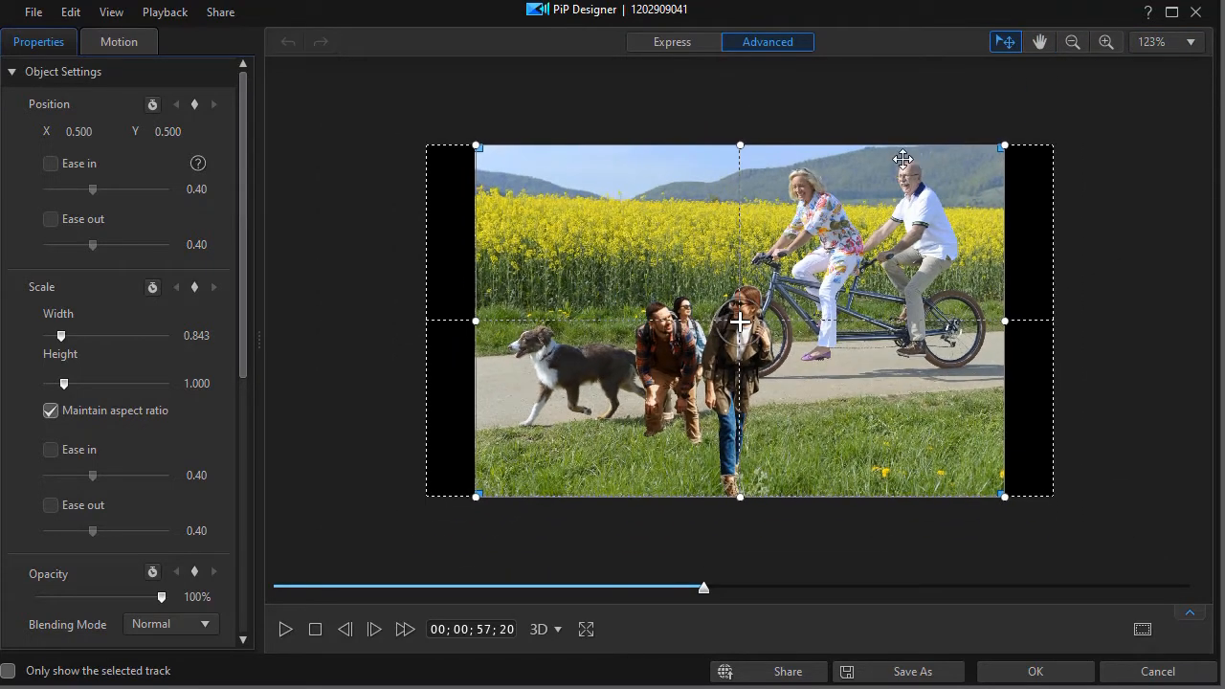
pyautogui.moveTo(1005, 145); pyautogui.dragTo(1057, 88)
pyautogui.moveTo(743, 367)
pyautogui.mouseDown()
pyautogui.moveTo(668, 377)
pyautogui.moveTo(699, 428)
pyautogui.moveTo(670, 395)
pyautogui.moveTo(723, 387)
pyautogui.moveTo(729, 374)
pyautogui.moveTo(736, 385)
pyautogui.mouseUp()
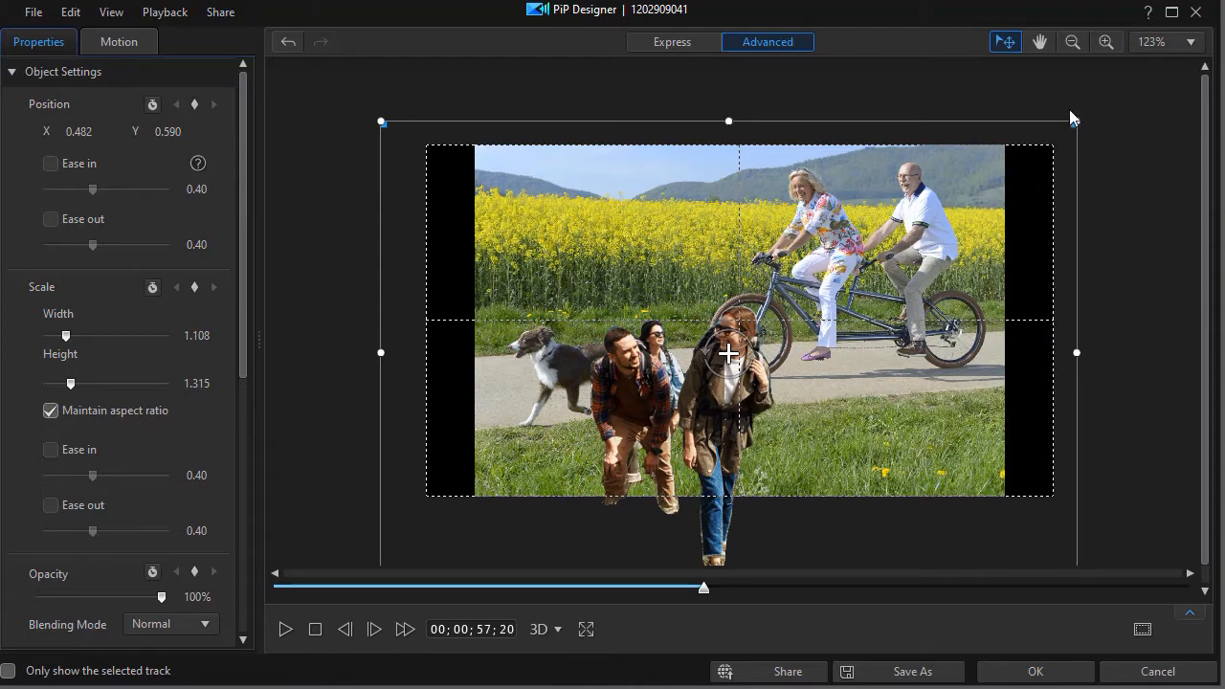
pyautogui.moveTo(1078, 128); pyautogui.dragTo(1129, 74)
pyautogui.moveTo(767, 400); pyautogui.dragTo(780, 374)
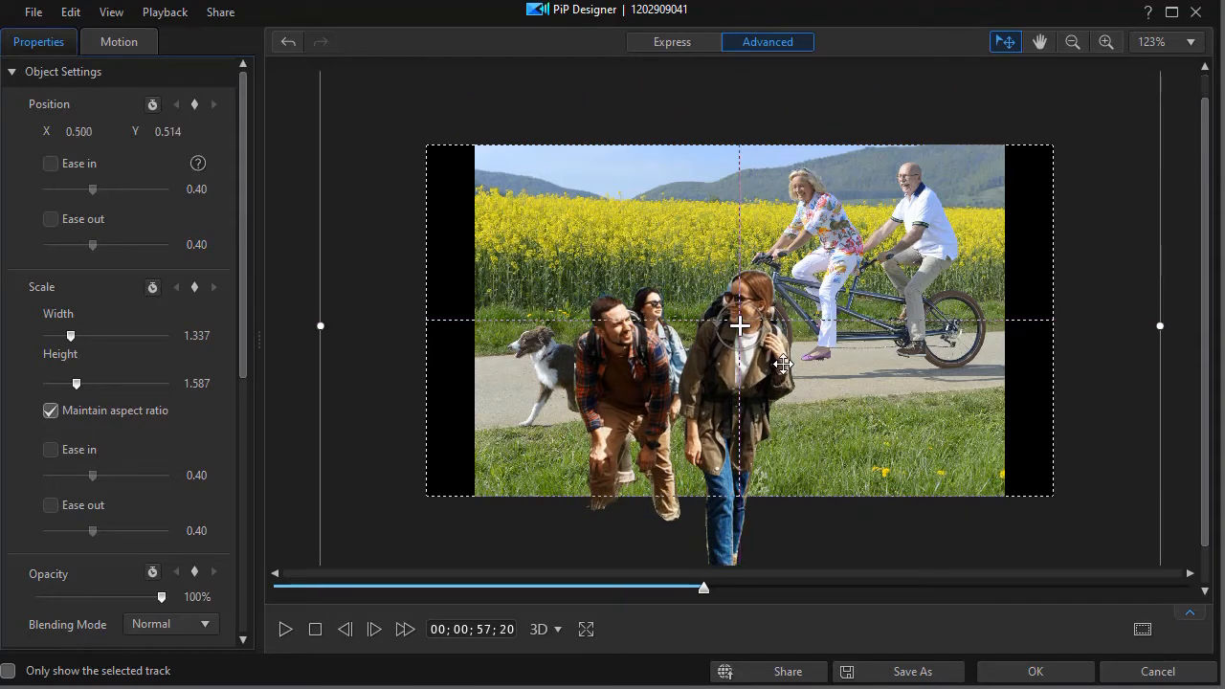
pyautogui.click(1016, 674)
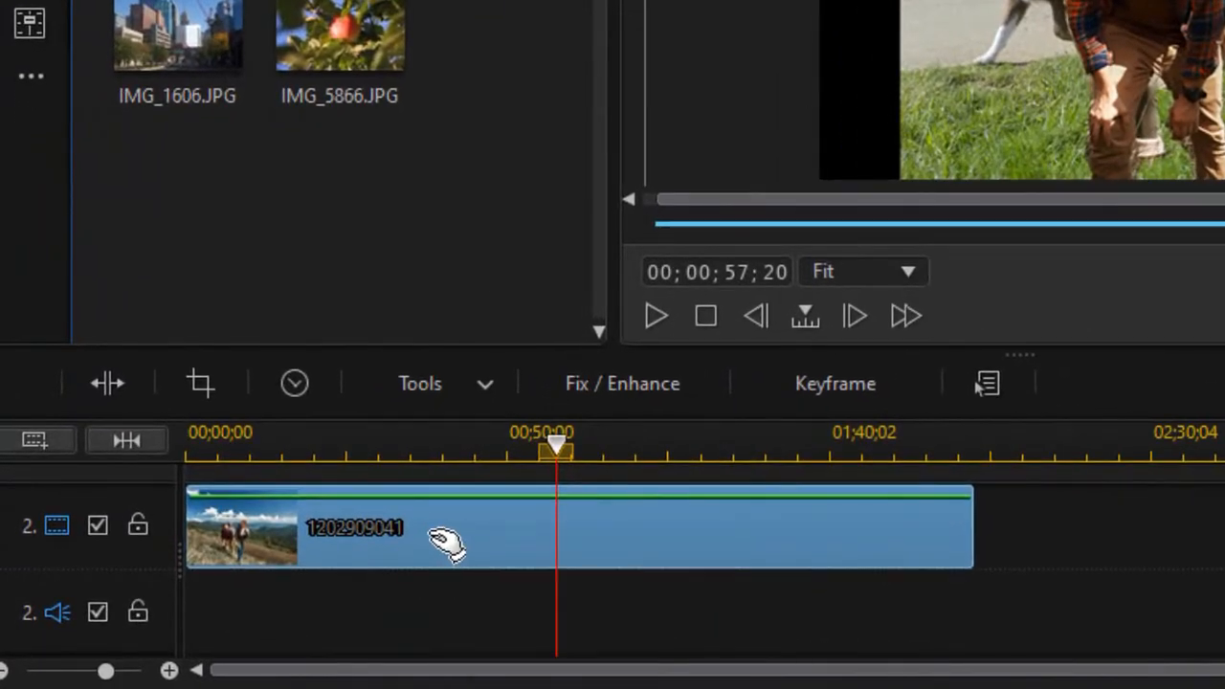
# Enable Color Adjustment on the hikers clip and lower its vibrancy slightly
pyautogui.click(624, 382)
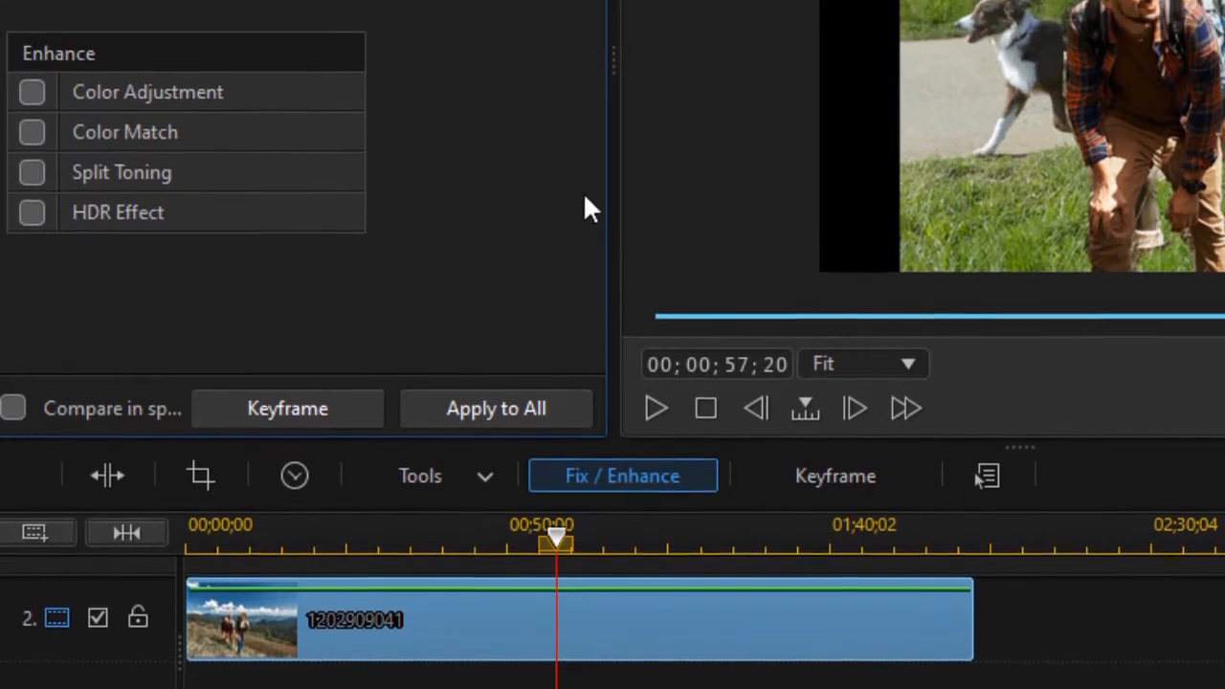
pyautogui.click(36, 93)
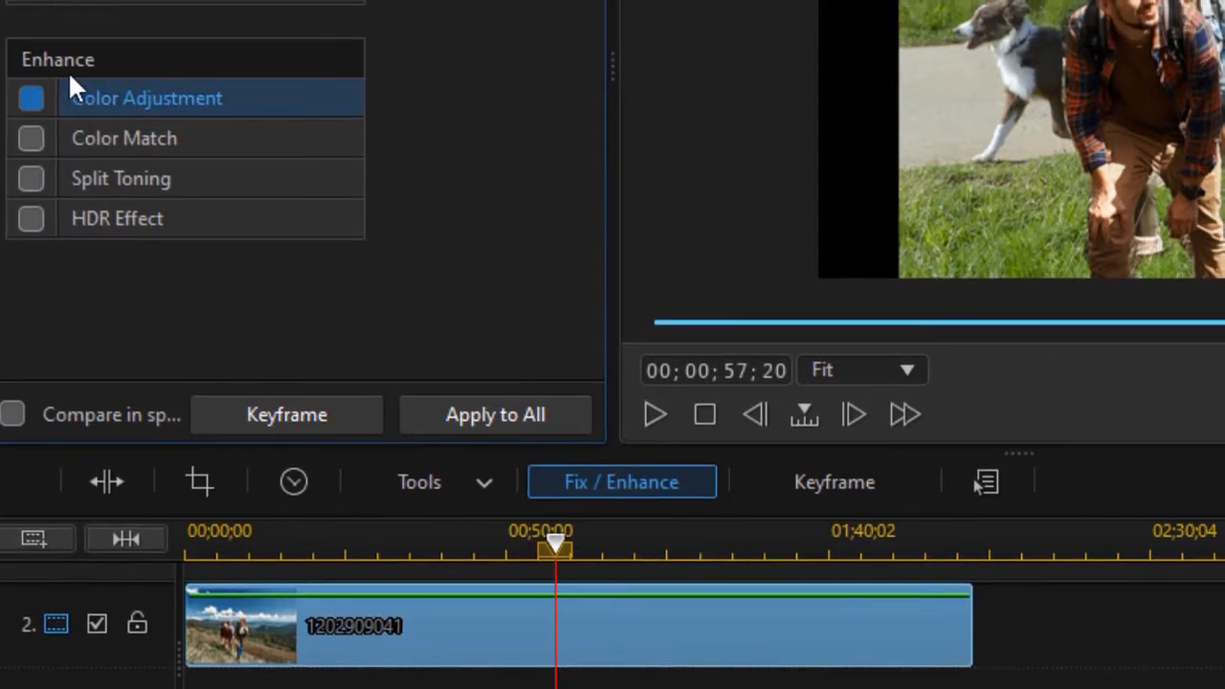
pyautogui.click(70, 93)
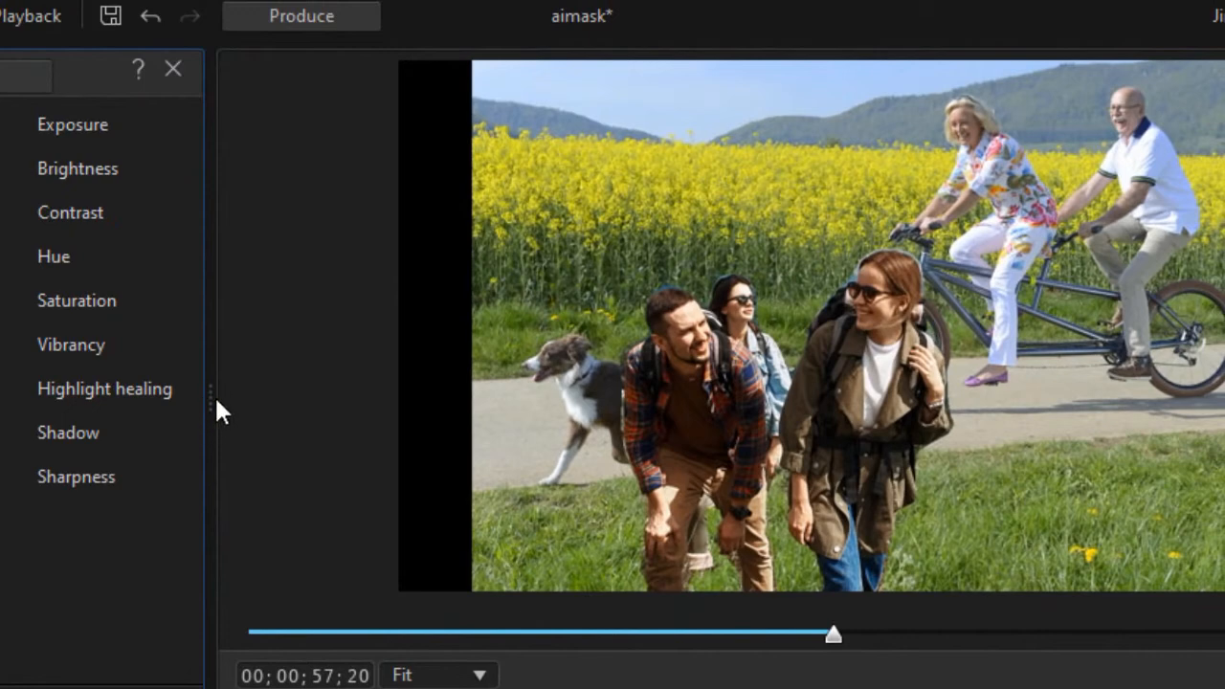
pyautogui.moveTo(206, 399); pyautogui.dragTo(607, 424)
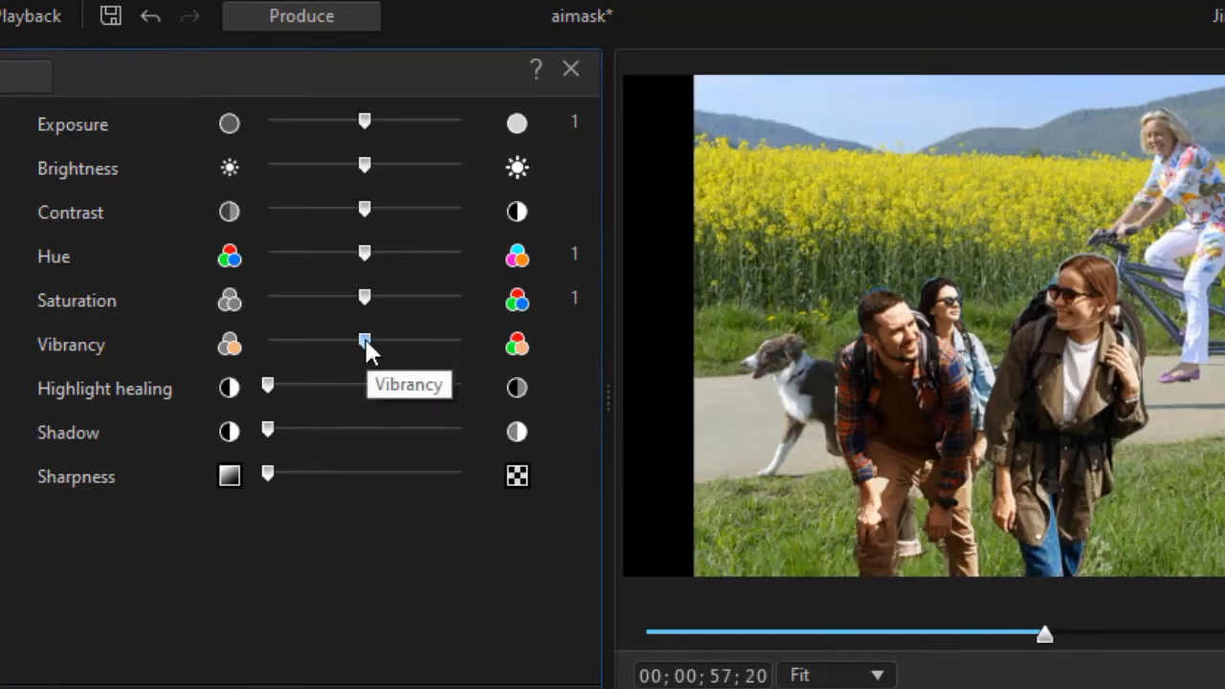
pyautogui.moveTo(366, 342); pyautogui.dragTo(353, 342)
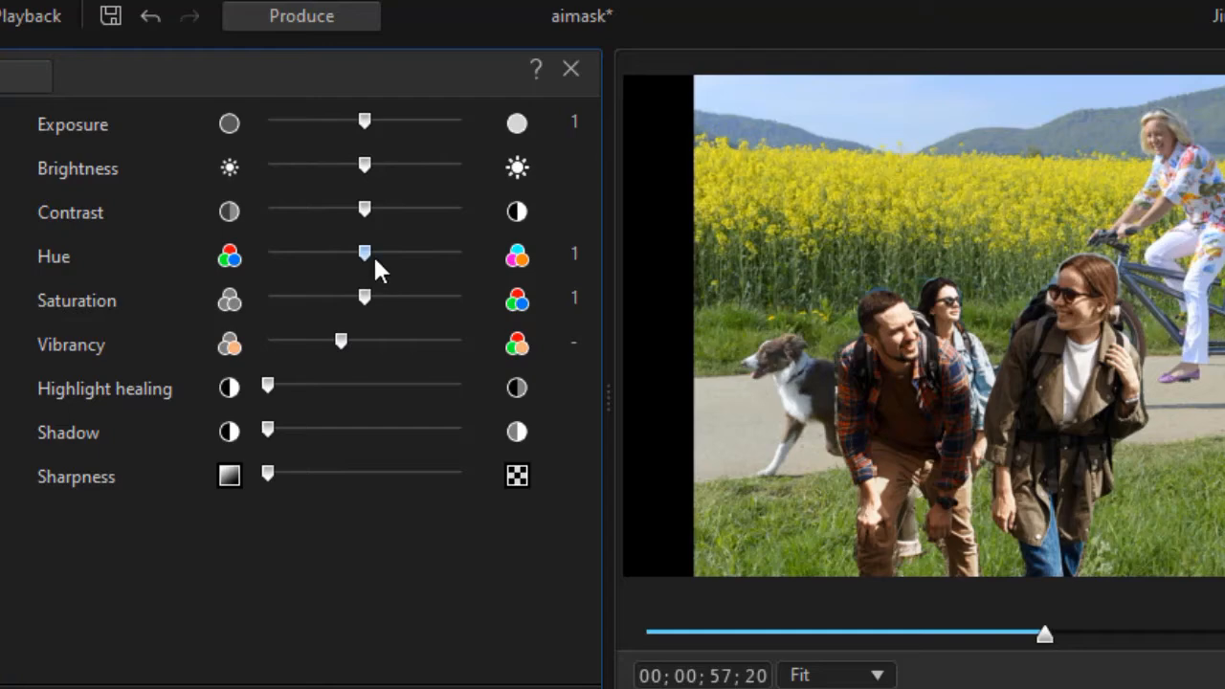
# Raise the hikers clip's brightness moderately and its shadow level strongly in the color adjustments
pyautogui.moveTo(363, 164); pyautogui.dragTo(392, 187)
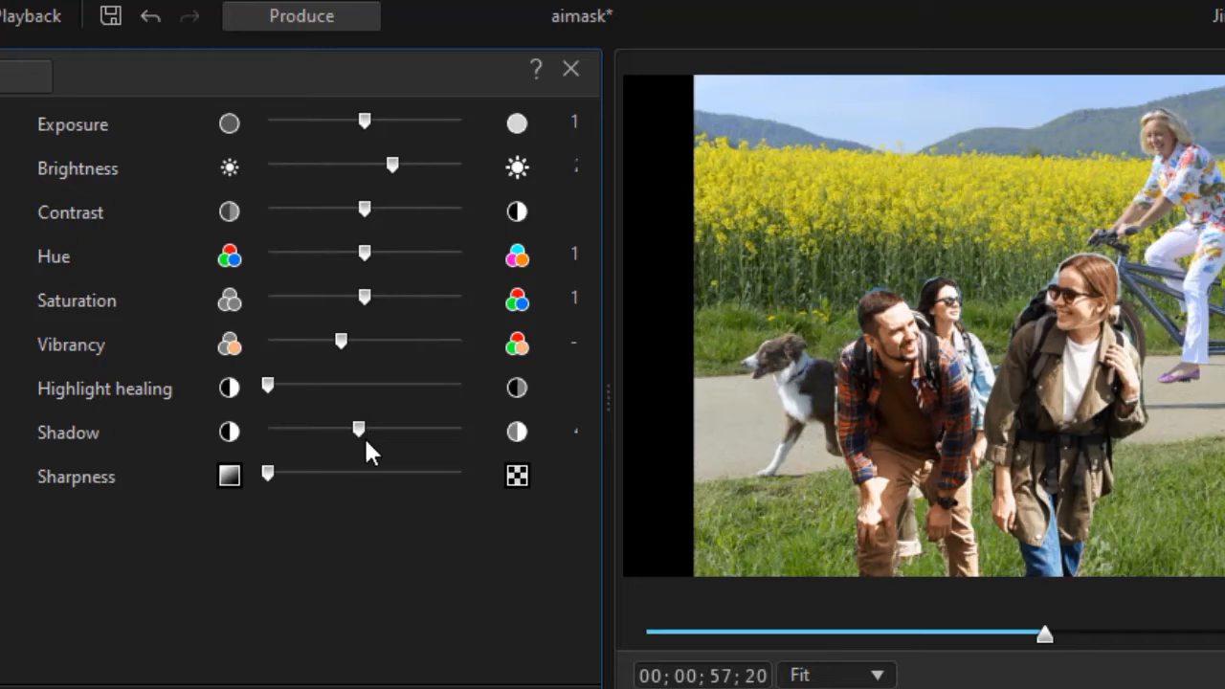
pyautogui.moveTo(357, 438); pyautogui.dragTo(429, 435)
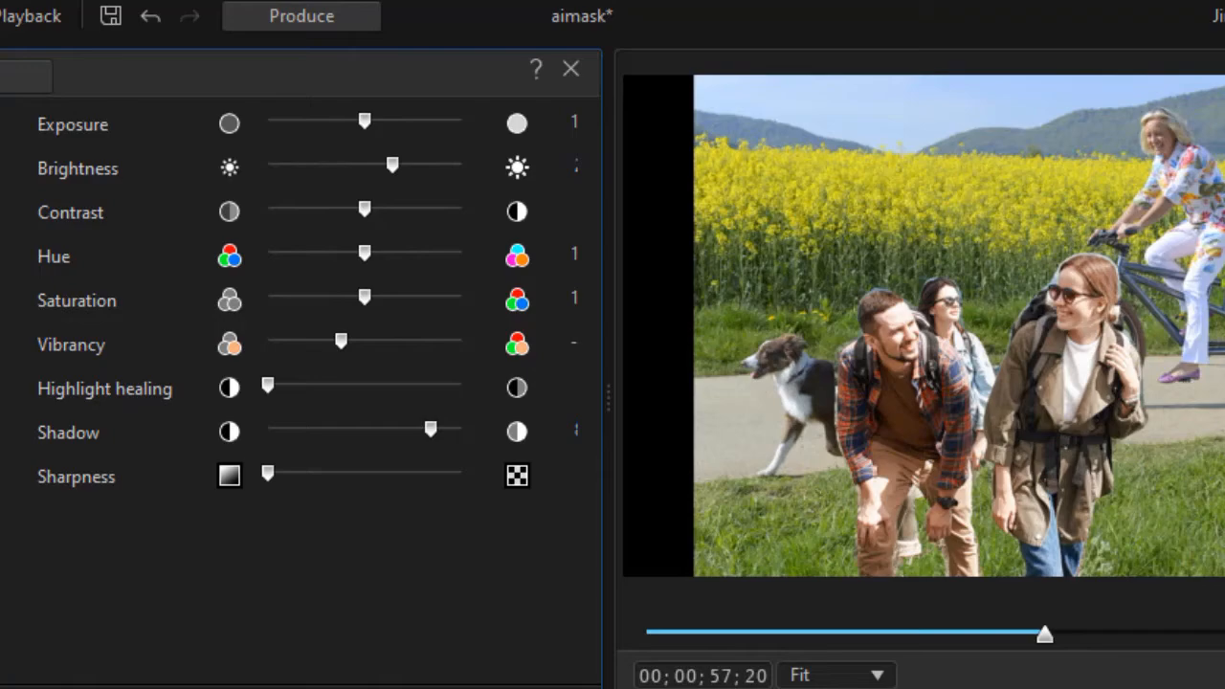
pyautogui.click(571, 69)
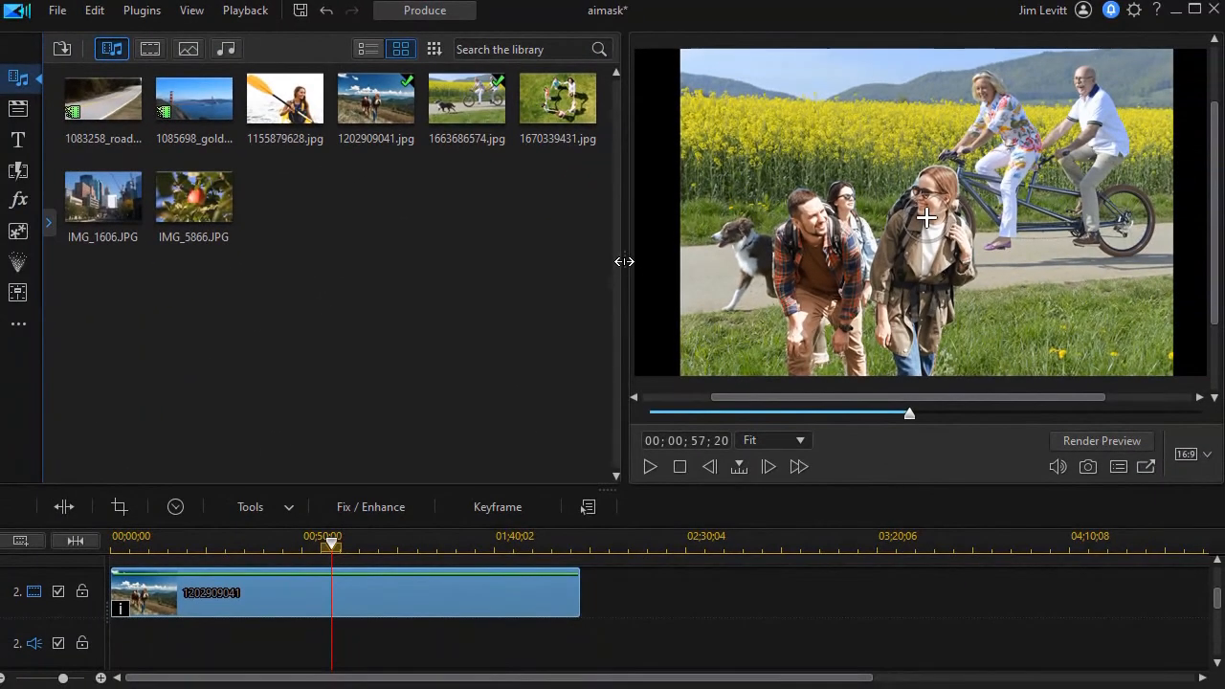
# Place 1670339431.jpg on video track 2 after the hikers clip and cut out its circle of people with an automatic object selection brush mask
pyautogui.moveTo(624, 258); pyautogui.dragTo(195, 281)
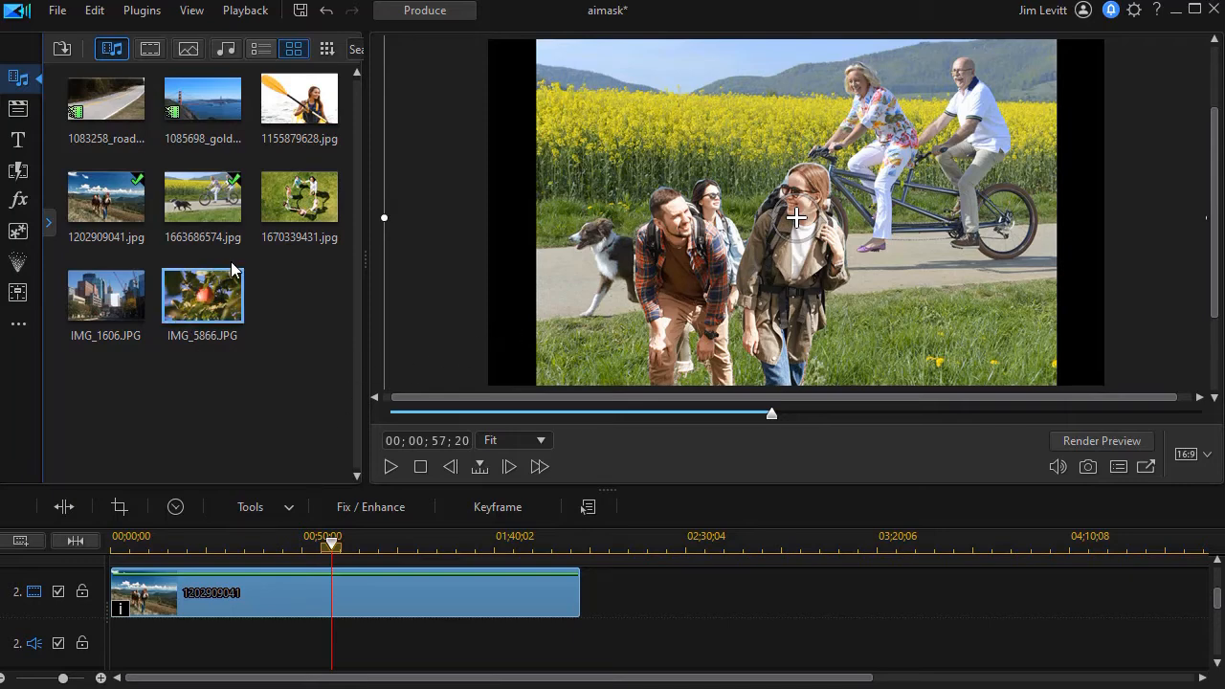
pyautogui.moveTo(299, 196); pyautogui.dragTo(679, 592)
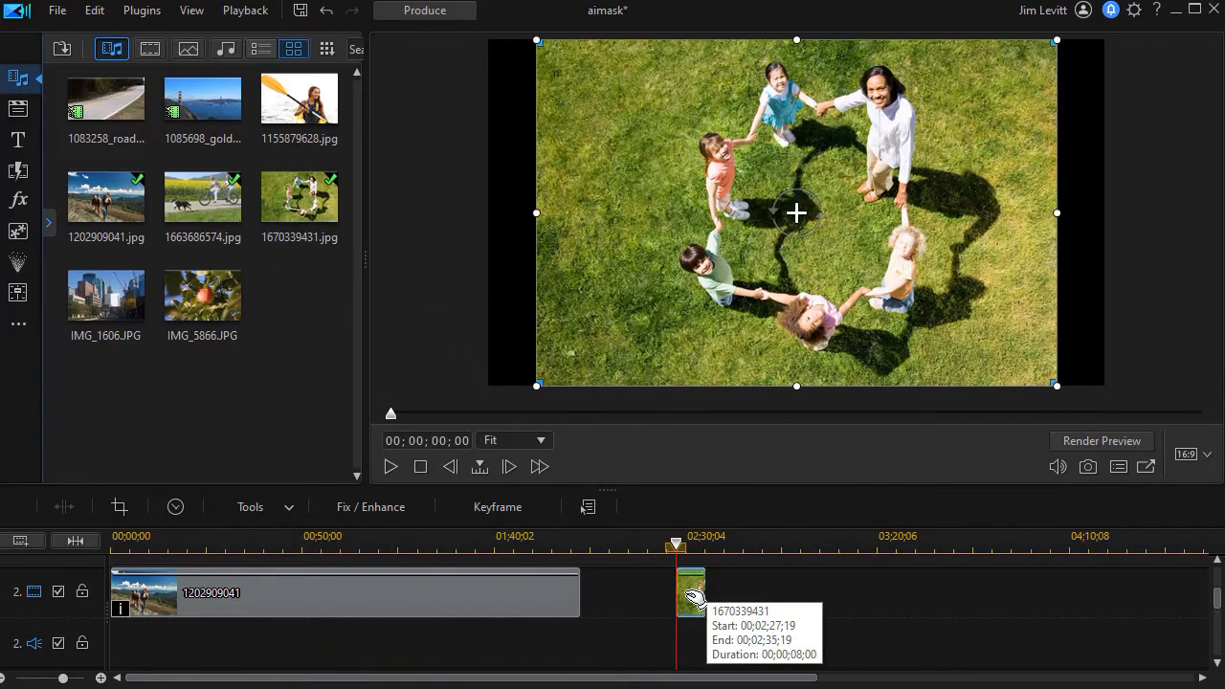
pyautogui.click(253, 508)
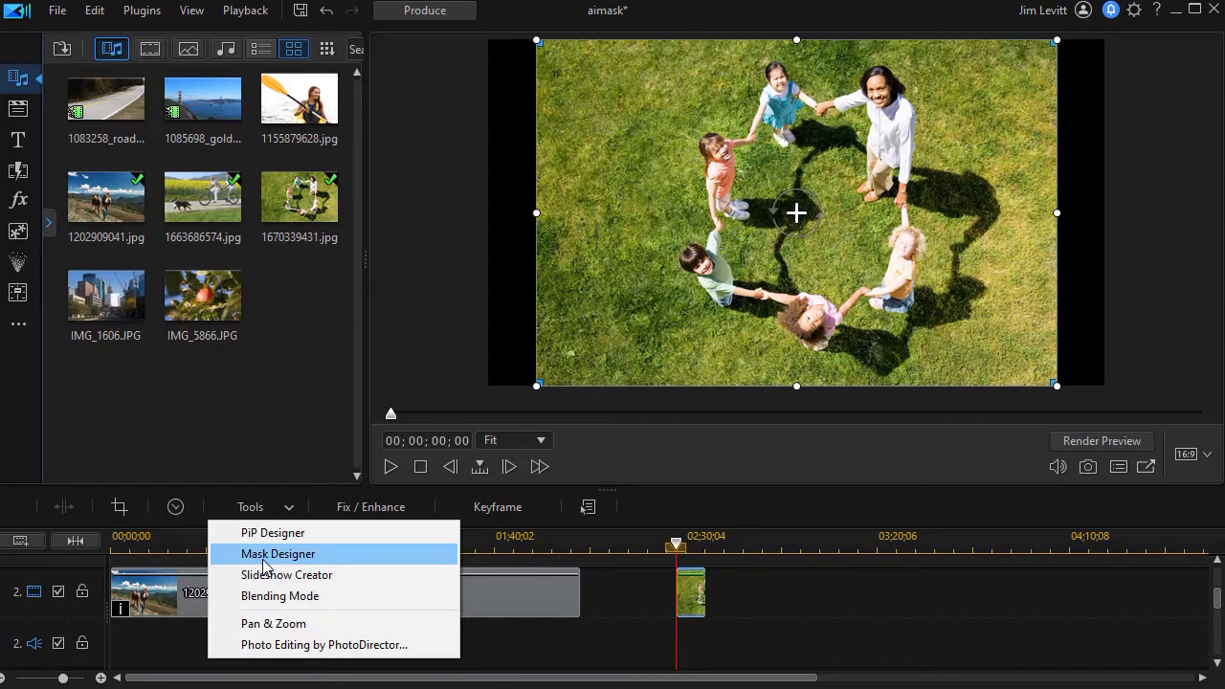
pyautogui.click(265, 560)
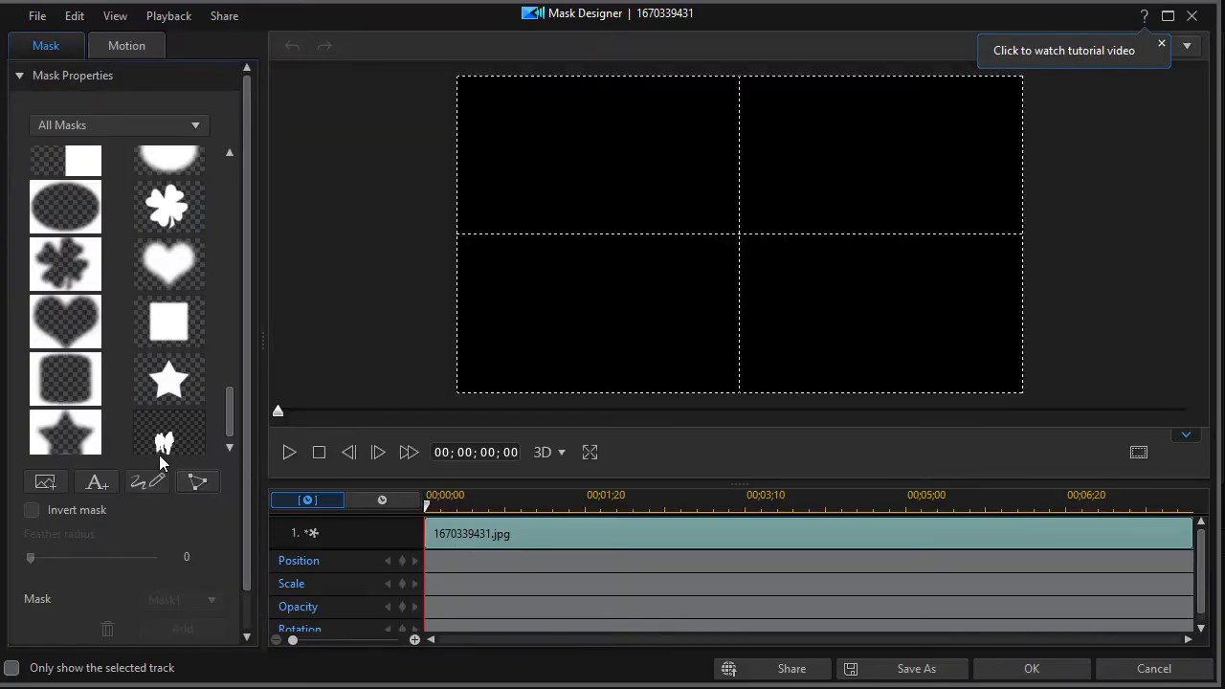
pyautogui.click(147, 484)
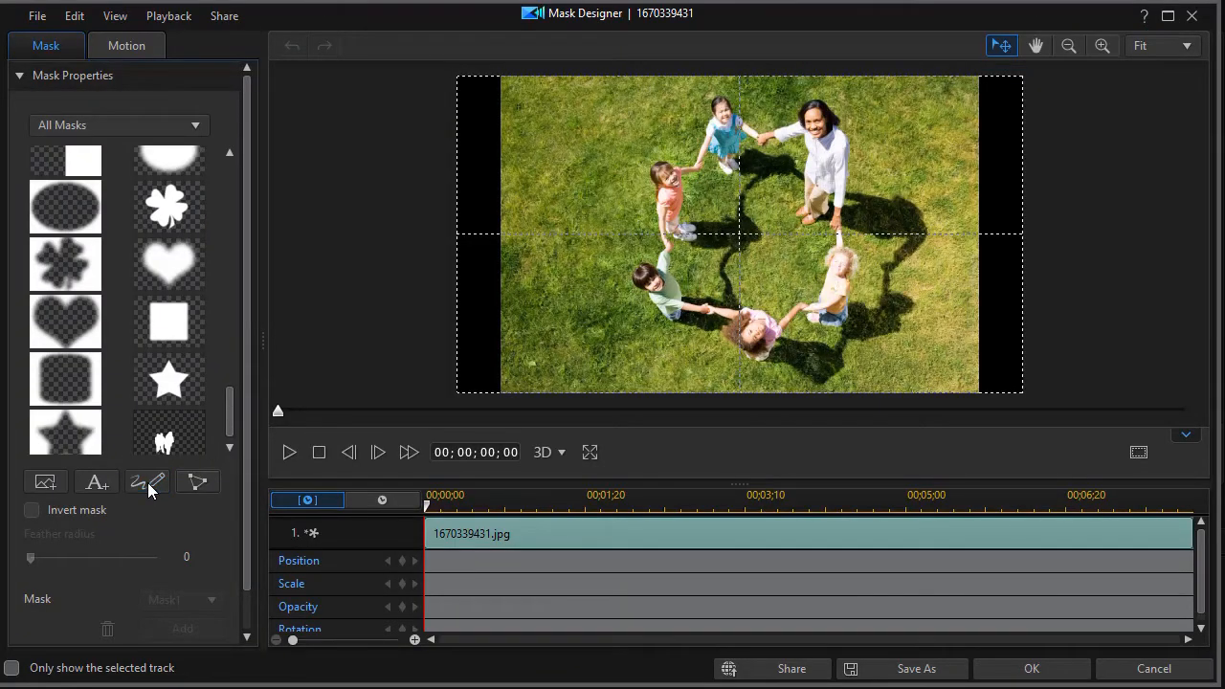
pyautogui.click(43, 87)
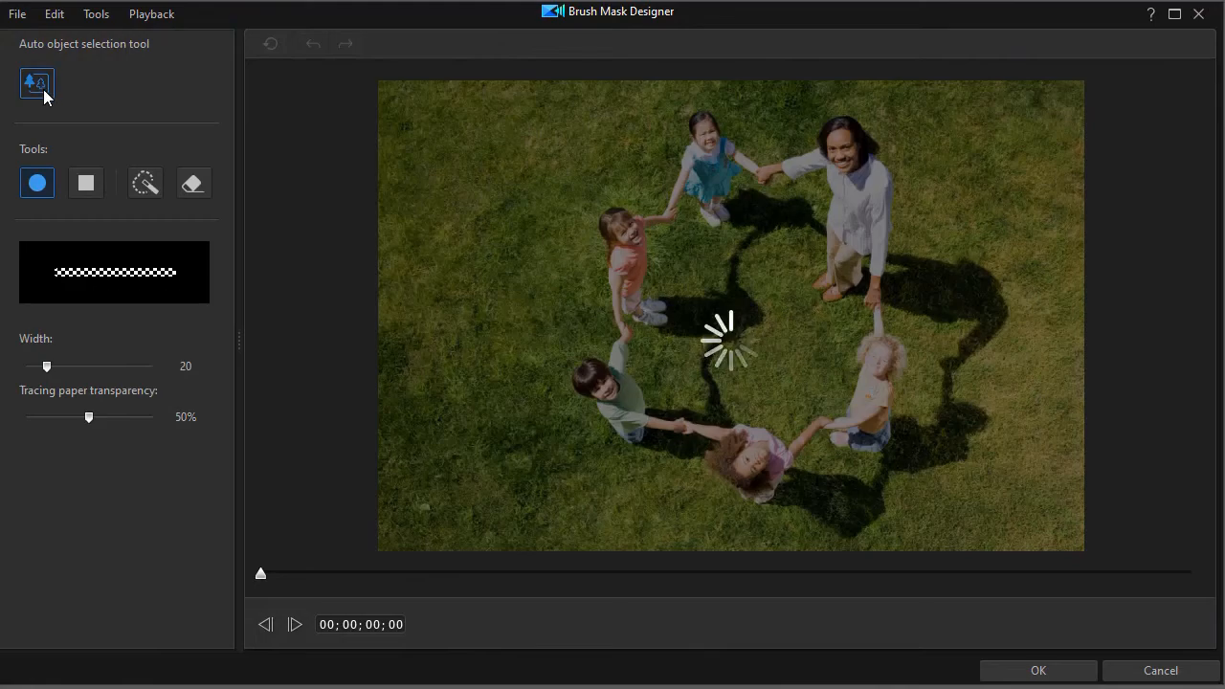
pyautogui.click(1034, 672)
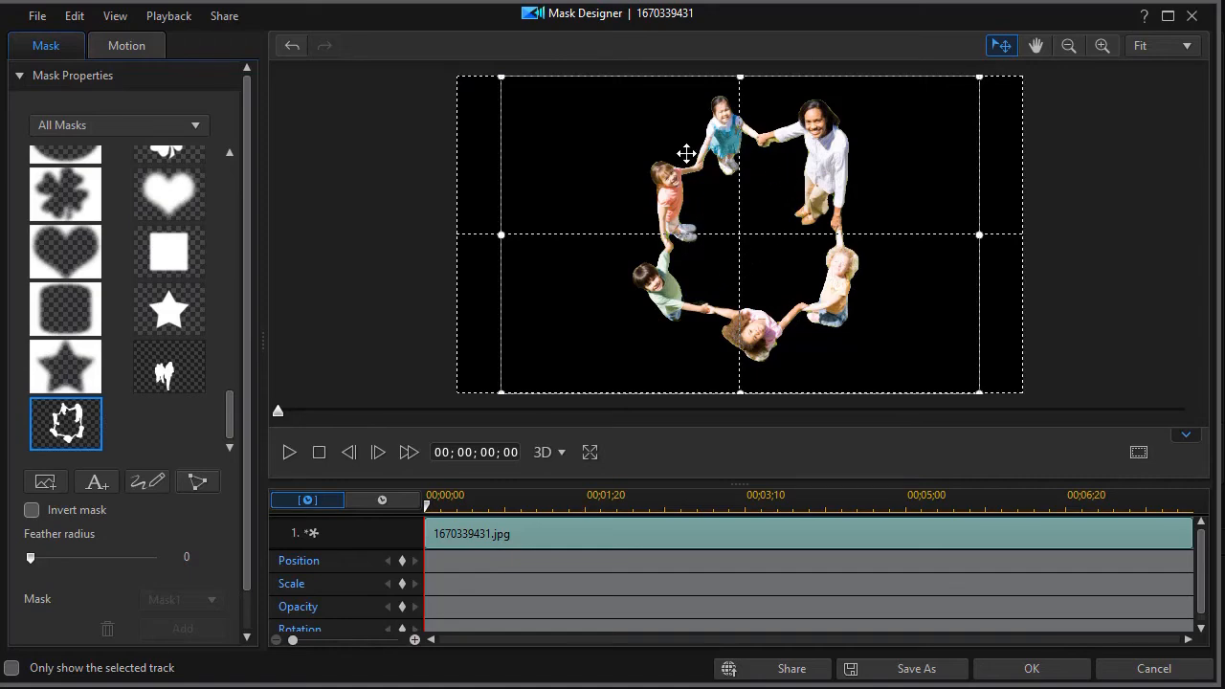
pyautogui.click(1032, 670)
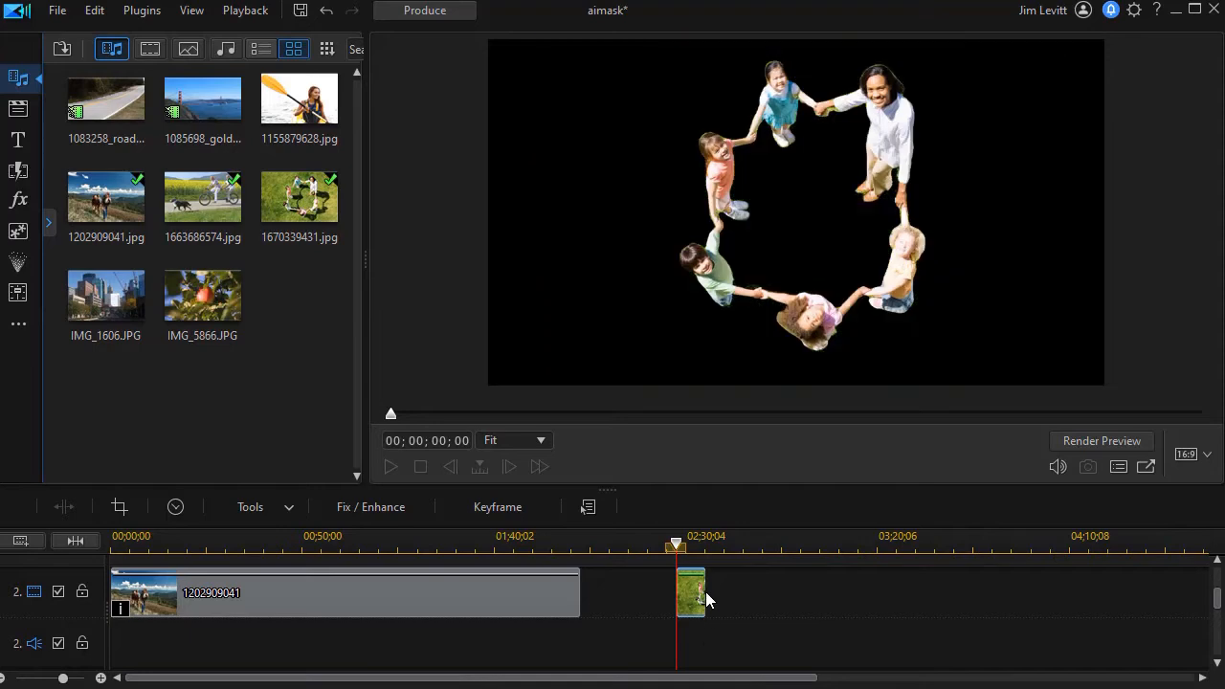
# Place the 1083258_road video on track 1 beneath the masked circle of people
pyautogui.moveTo(1216, 592); pyautogui.dragTo(1204, 571)
pyautogui.moveTo(105, 98); pyautogui.dragTo(668, 574)
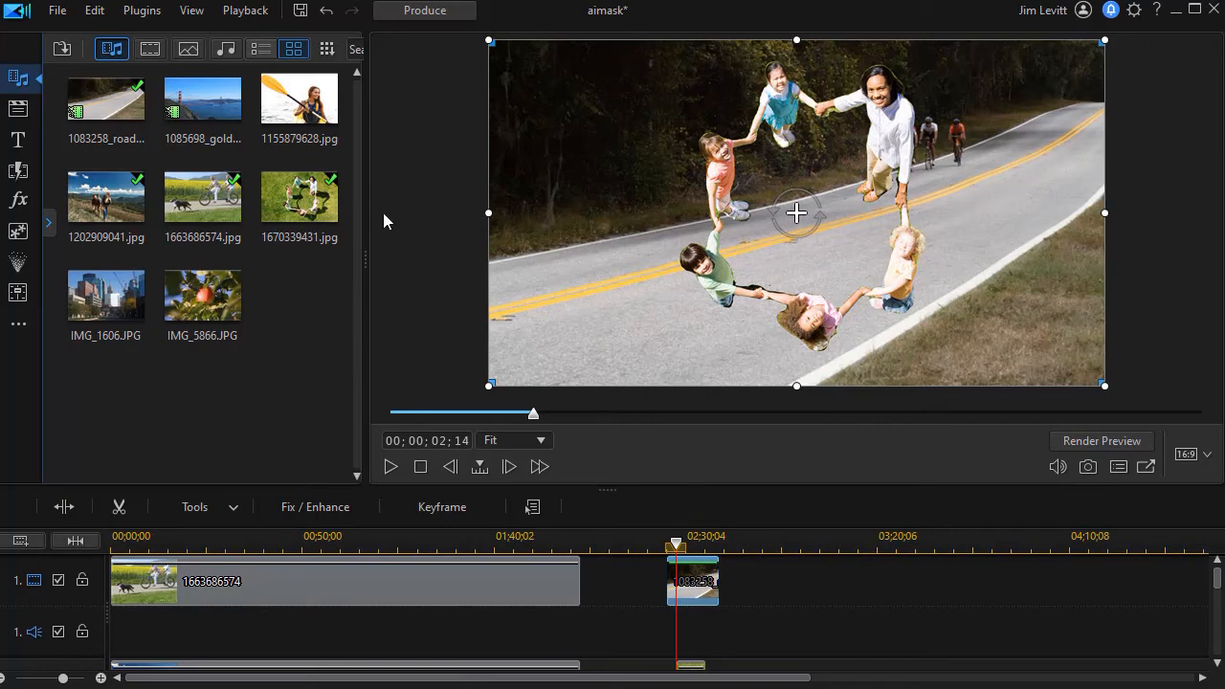
# Add 1155879628.jpg to track 1 after the road video and cut out the kayaker with an automatic object selection brush mask
pyautogui.moveTo(305, 111); pyautogui.dragTo(774, 584)
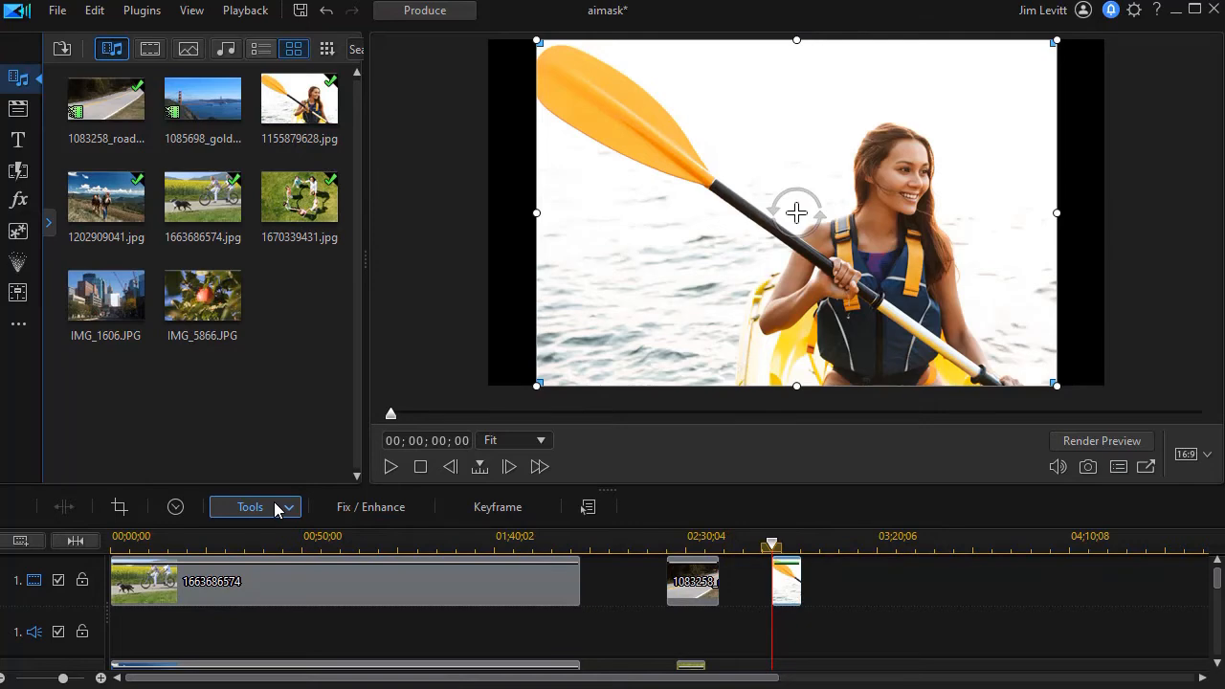
pyautogui.click(277, 509)
pyautogui.click(278, 554)
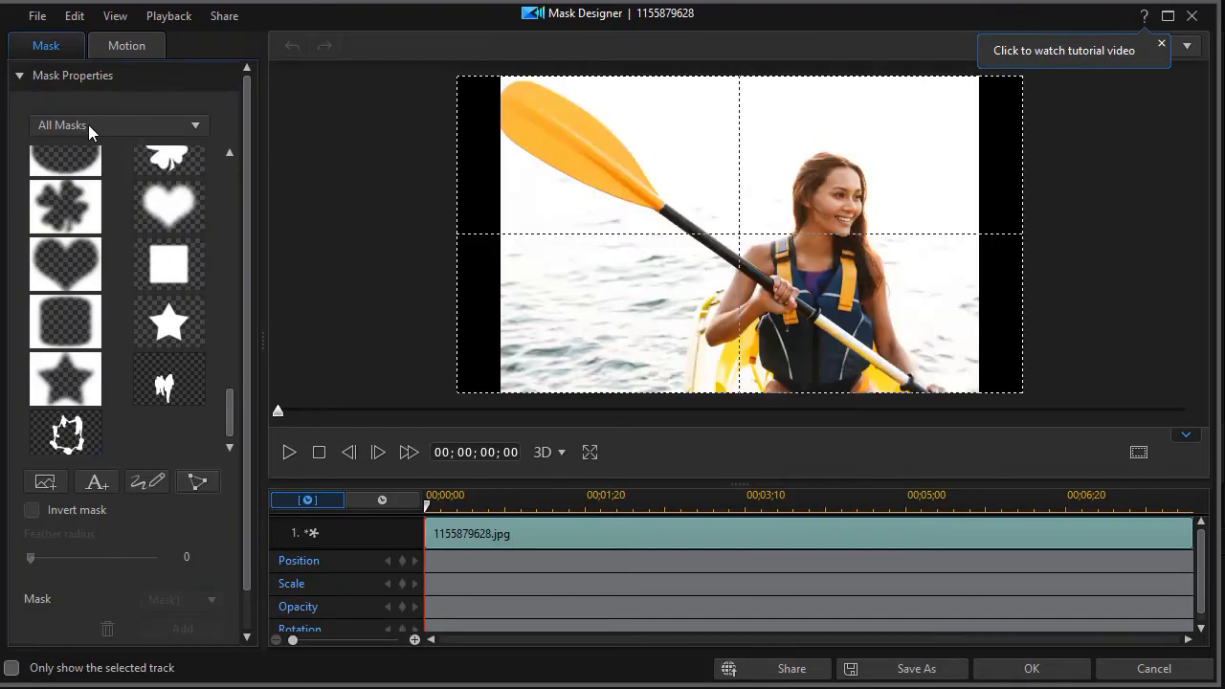
pyautogui.click(144, 483)
pyautogui.click(48, 88)
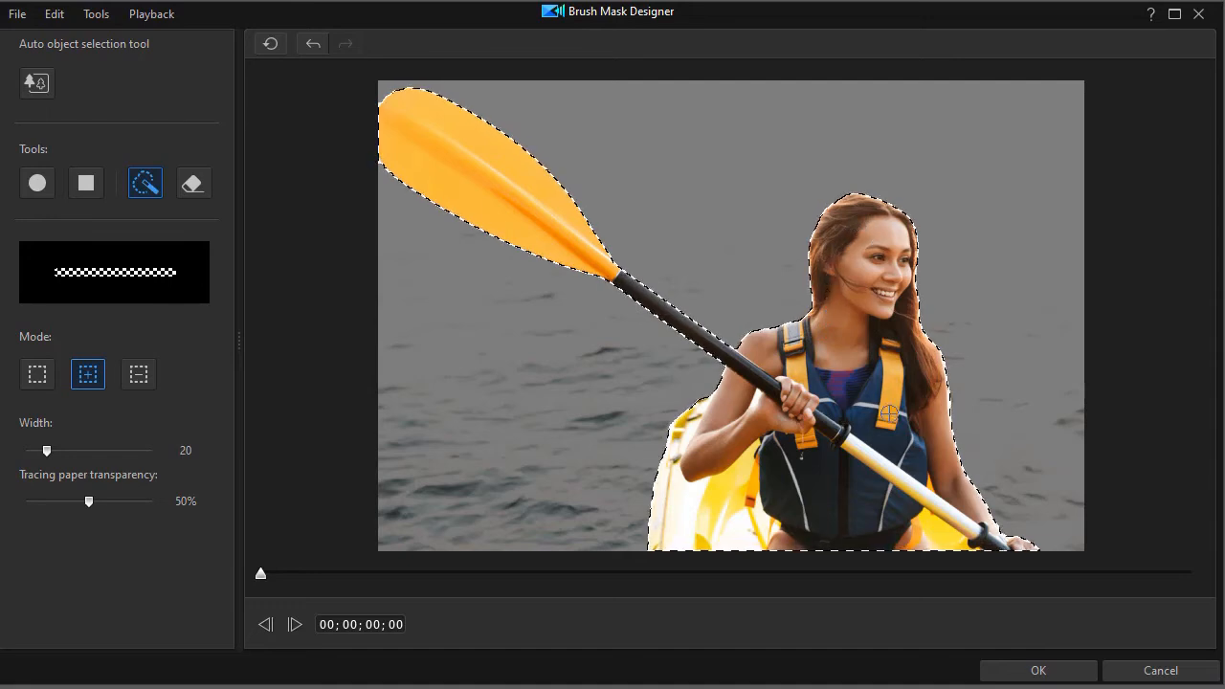
pyautogui.click(1059, 672)
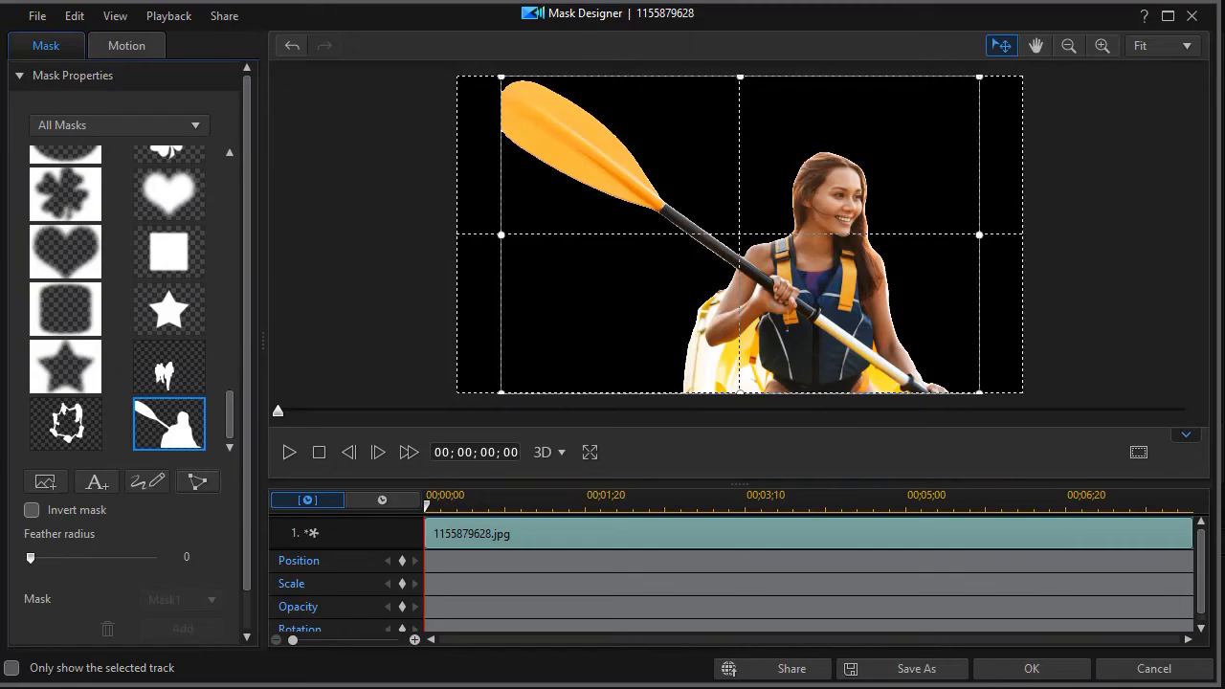
# Accept the kayaker mask, move that clip to video track 2, and place the 1085698_goldenGate video beneath it on track 1
pyautogui.click(1053, 673)
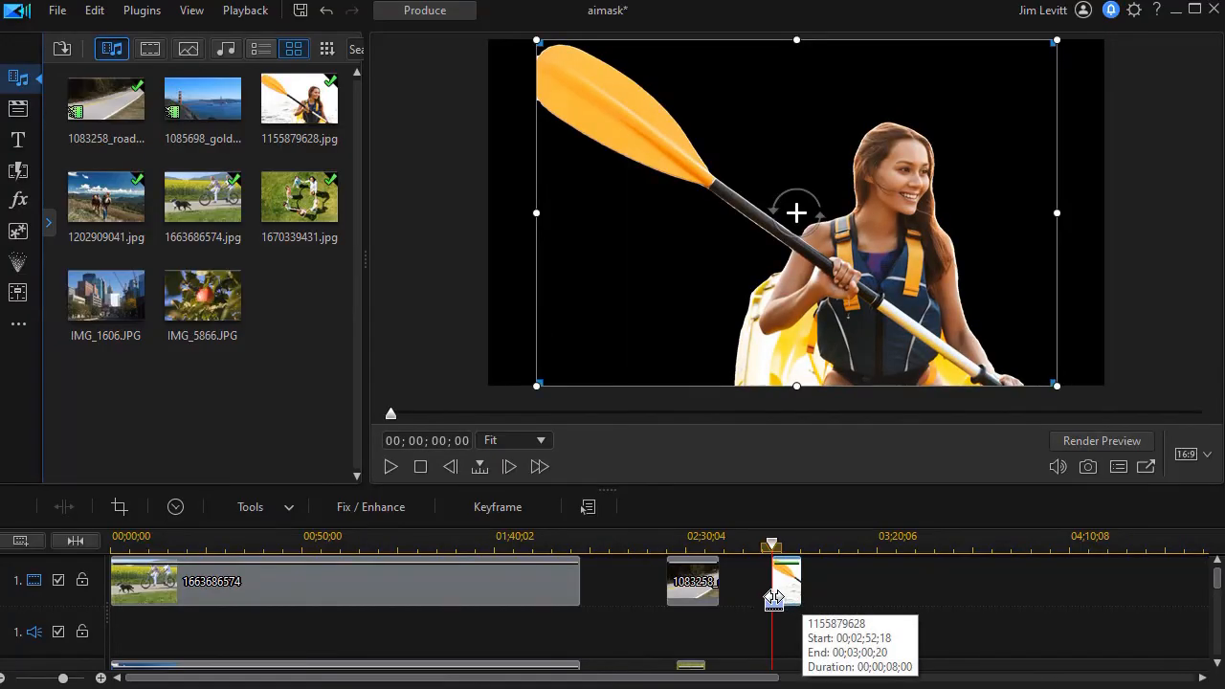
pyautogui.scroll(-1, 1152, 600)
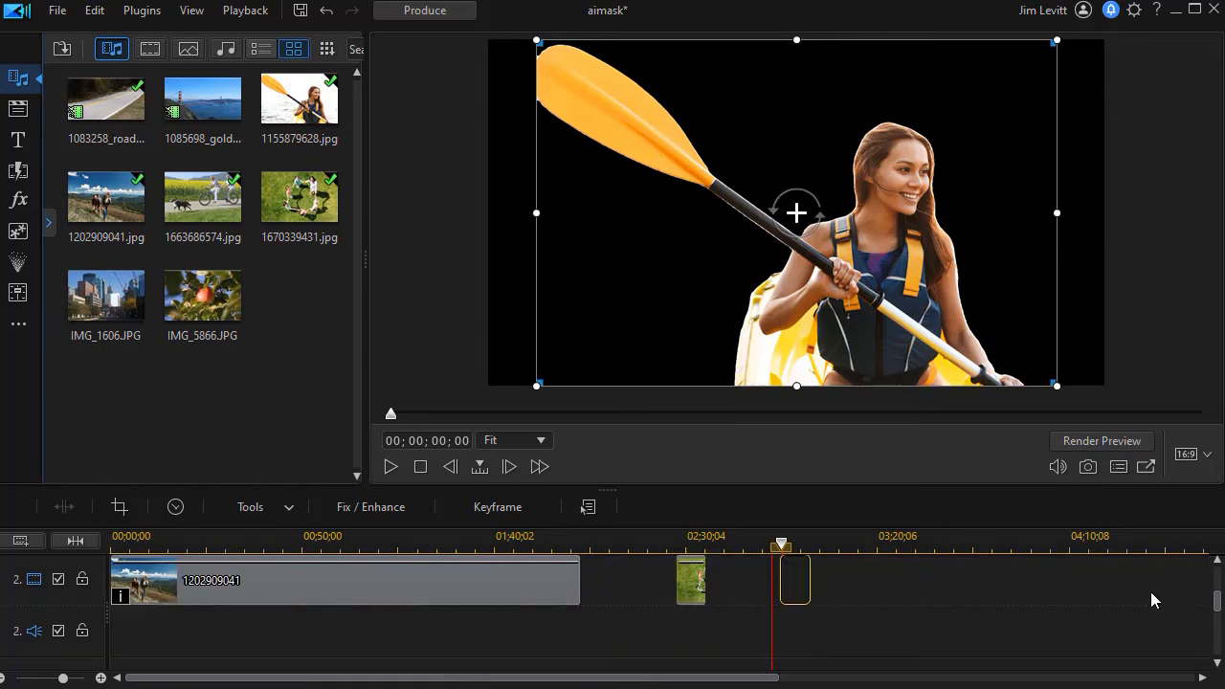
pyautogui.scroll(1, 1217, 596)
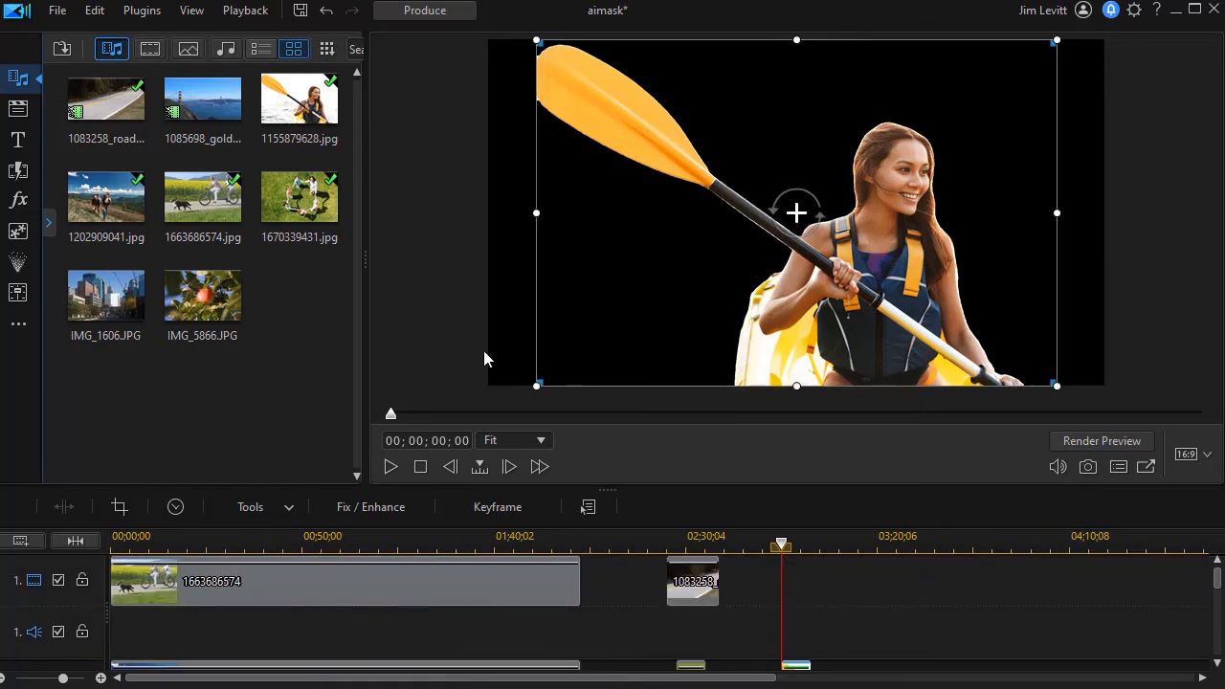
pyautogui.moveTo(200, 105); pyautogui.dragTo(756, 583)
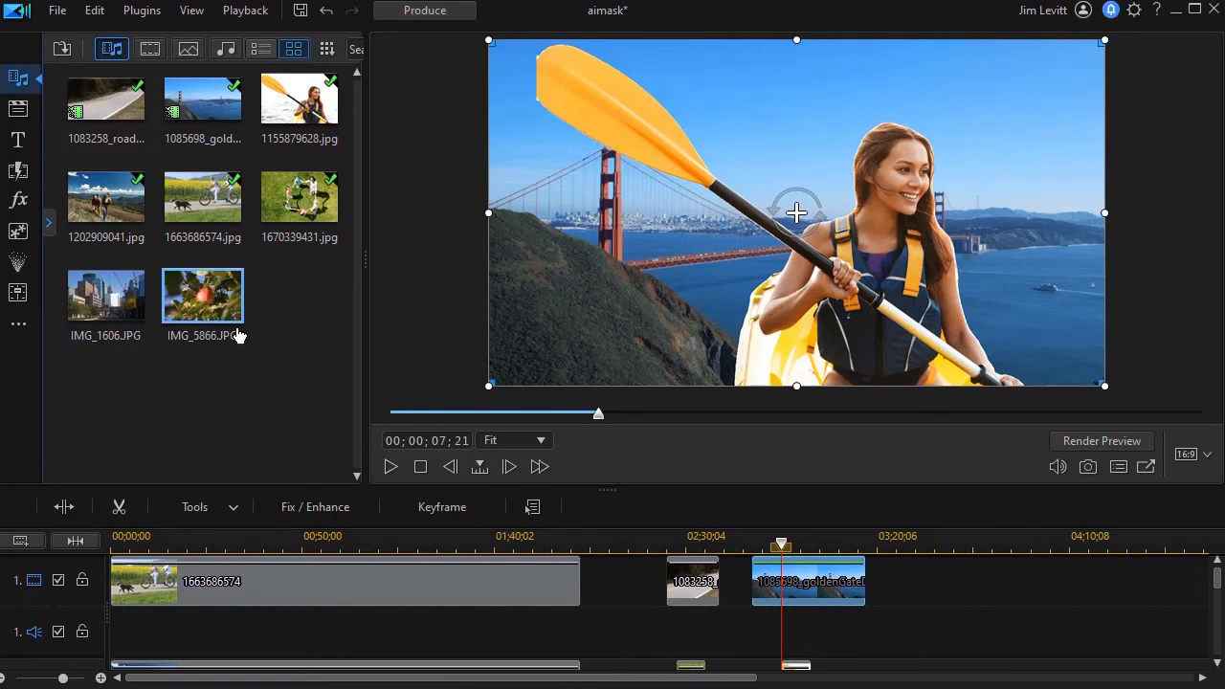
# Add IMG_1606.JPG to track 1 after the Golden Gate video and run automatic object selection on it in a new brush mask
pyautogui.moveTo(98, 292); pyautogui.dragTo(945, 589)
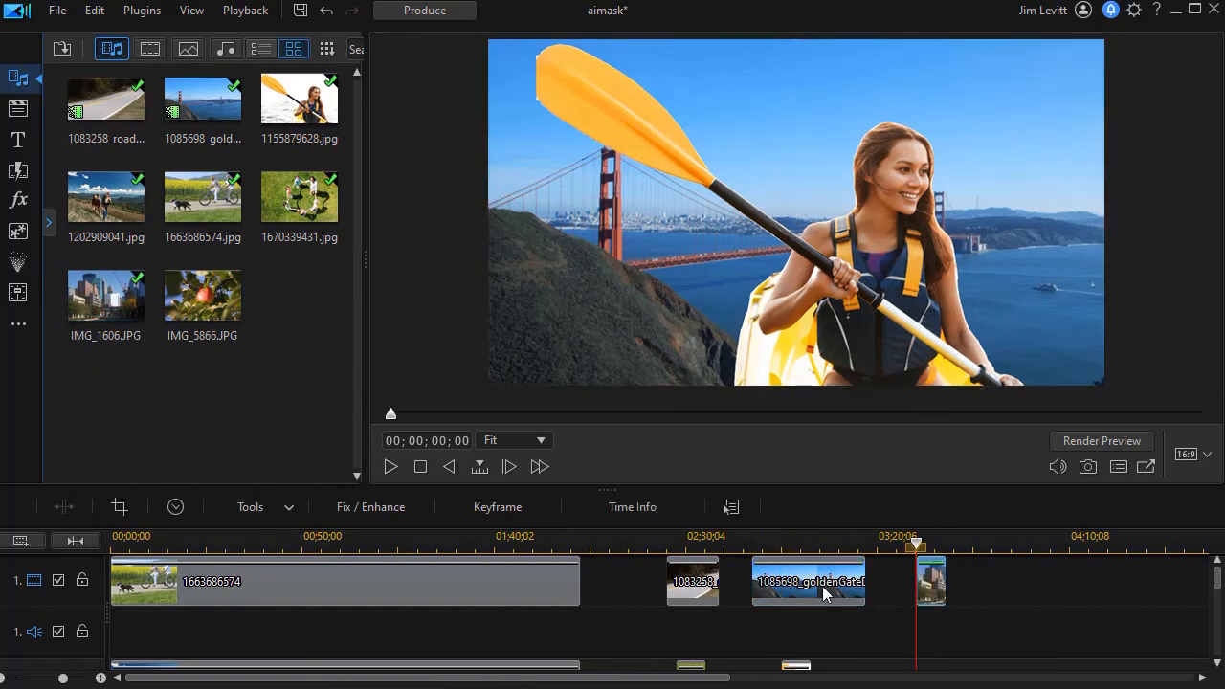
pyautogui.click(256, 504)
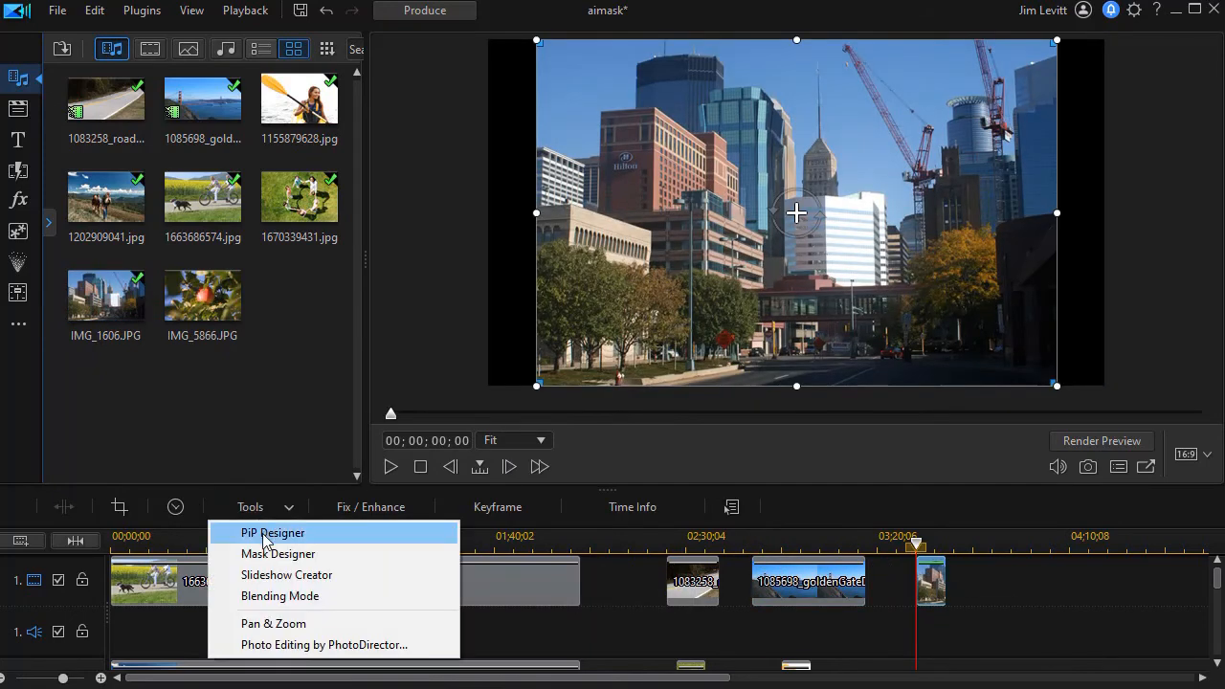
pyautogui.click(271, 555)
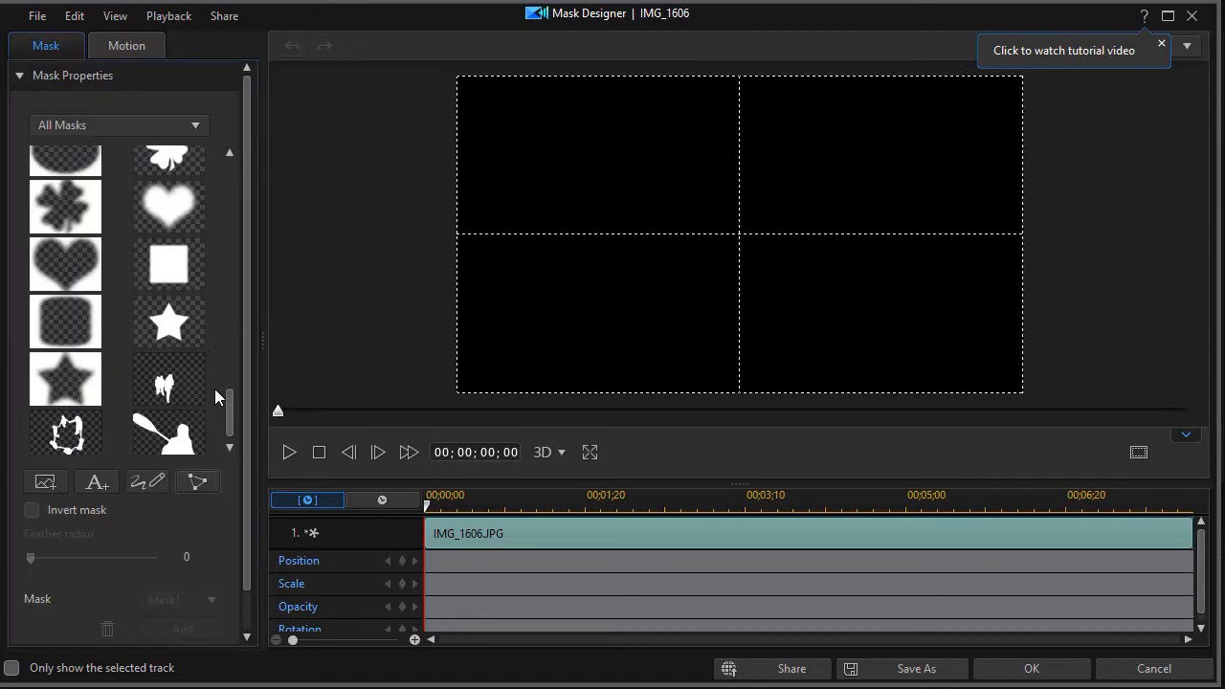
pyautogui.click(147, 480)
pyautogui.click(47, 90)
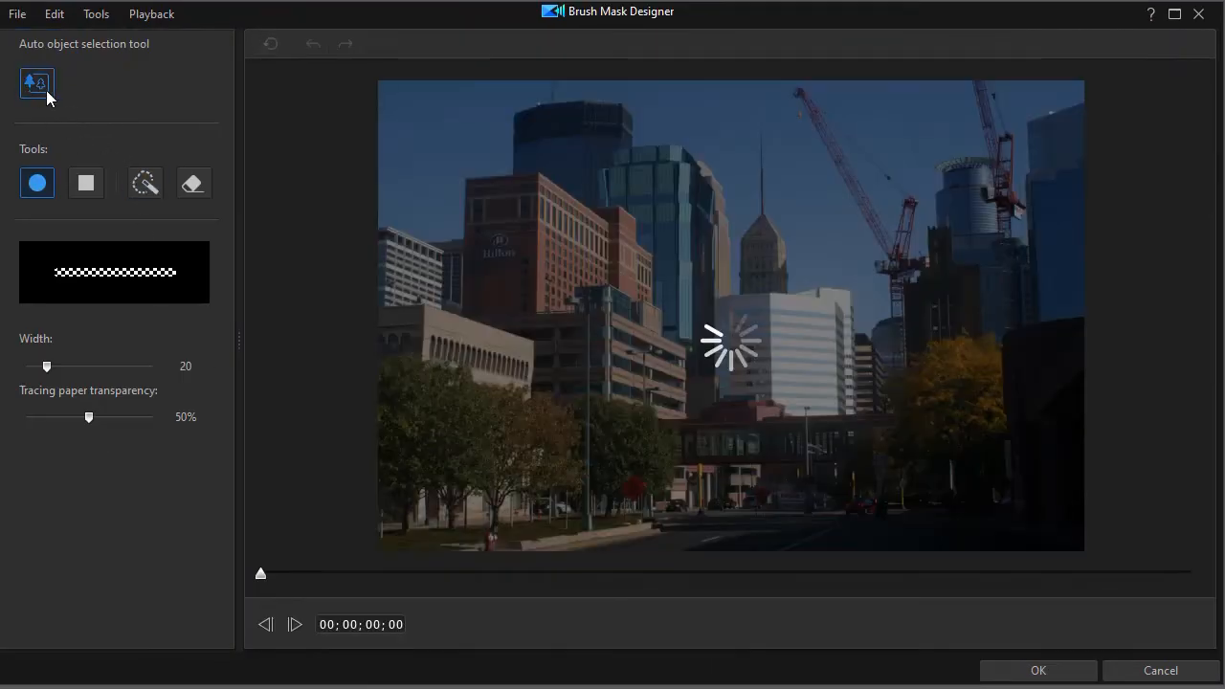